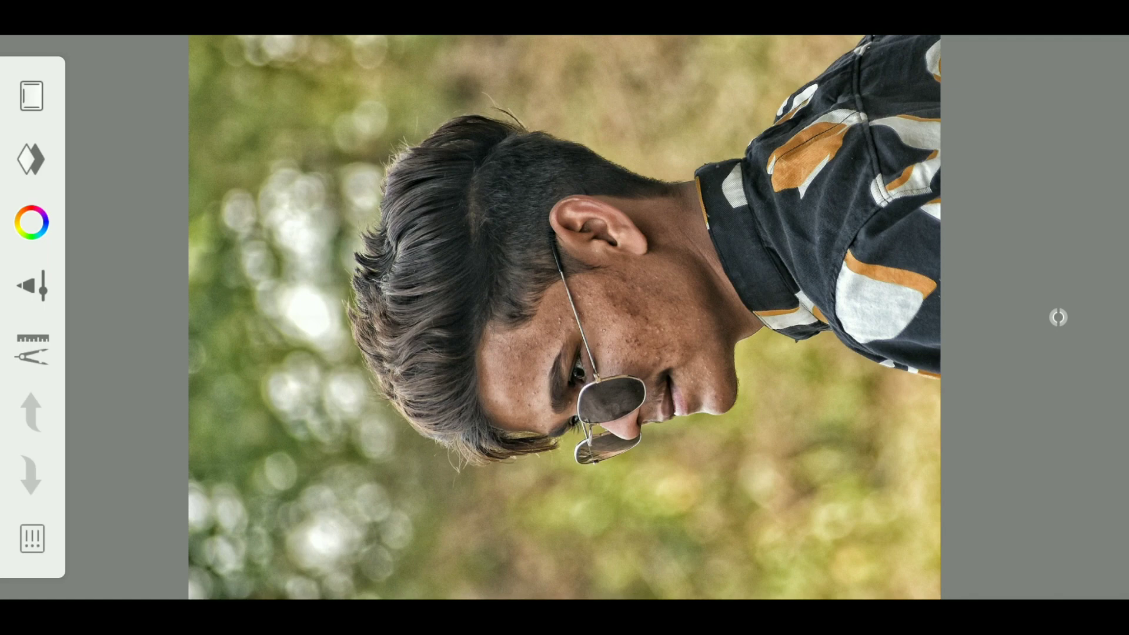
Step: Zoom in on the man's face, duplicate the photo layer, and bring up the brush library
{"action": "left_click_drag", "start_coordinate": [713, 235], "coordinate": [829, 118]}
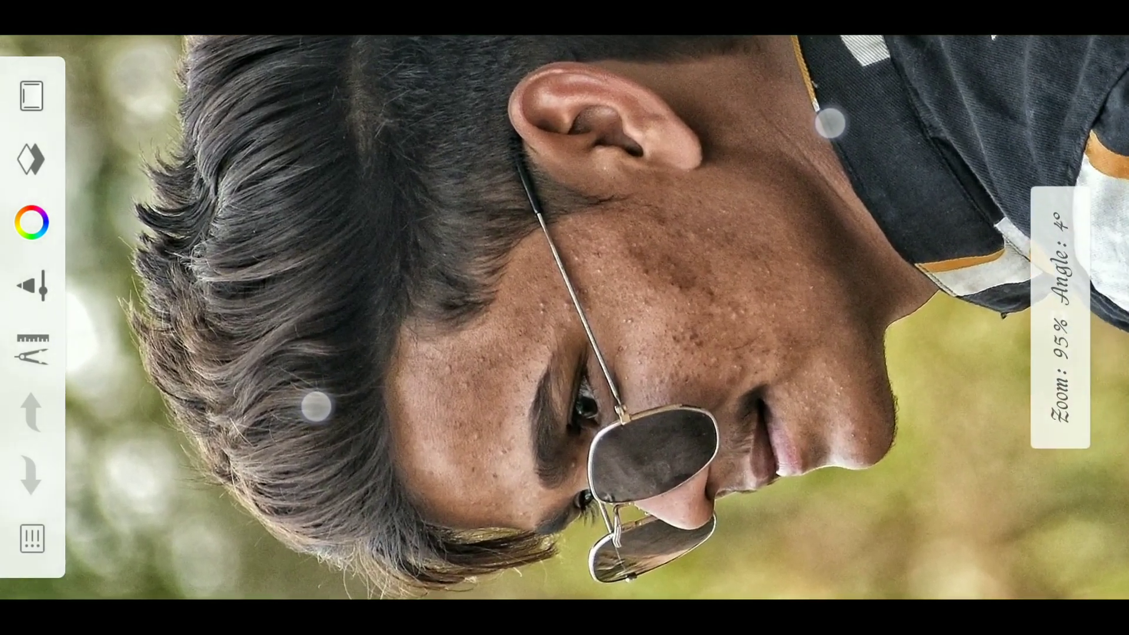
{"action": "mouse_move", "coordinate": [720, 217]}
{"action": "left_mouse_down"}
{"action": "mouse_move", "coordinate": [737, 182]}
{"action": "mouse_move", "coordinate": [736, 101]}
{"action": "left_mouse_up"}
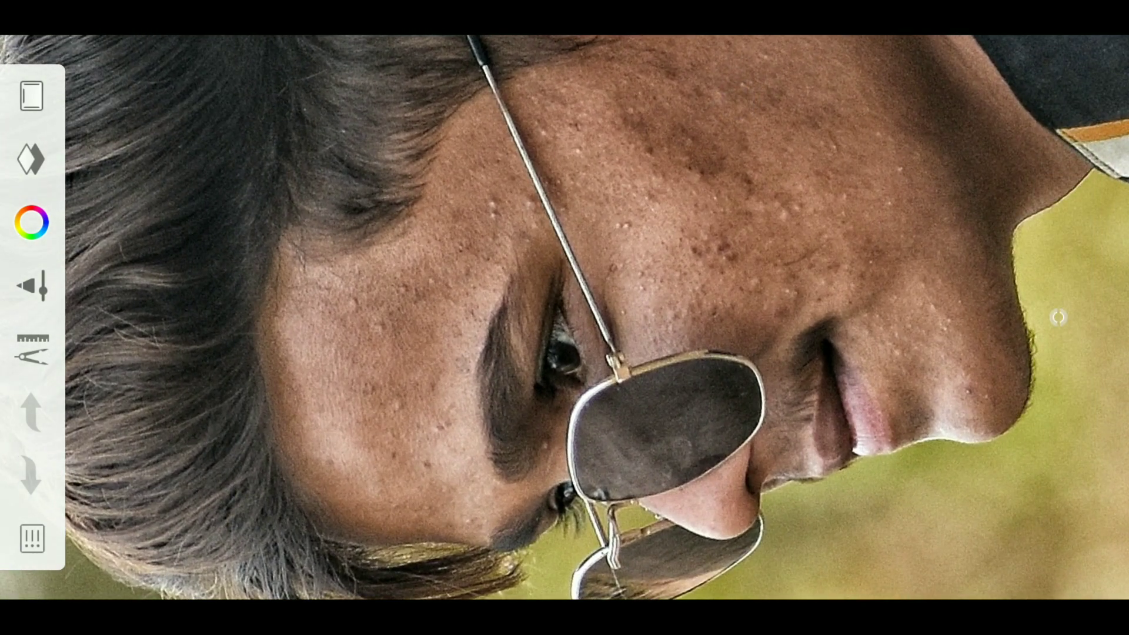
{"action": "left_click", "coordinate": [31, 159]}
{"action": "left_click", "coordinate": [818, 83]}
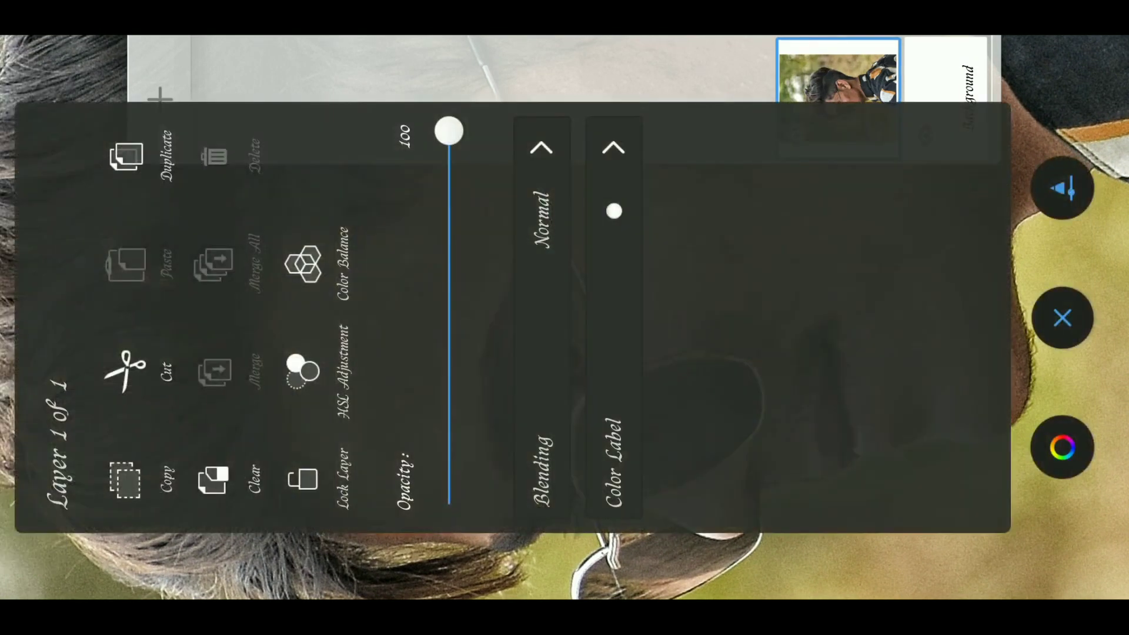
{"action": "left_click", "coordinate": [126, 156]}
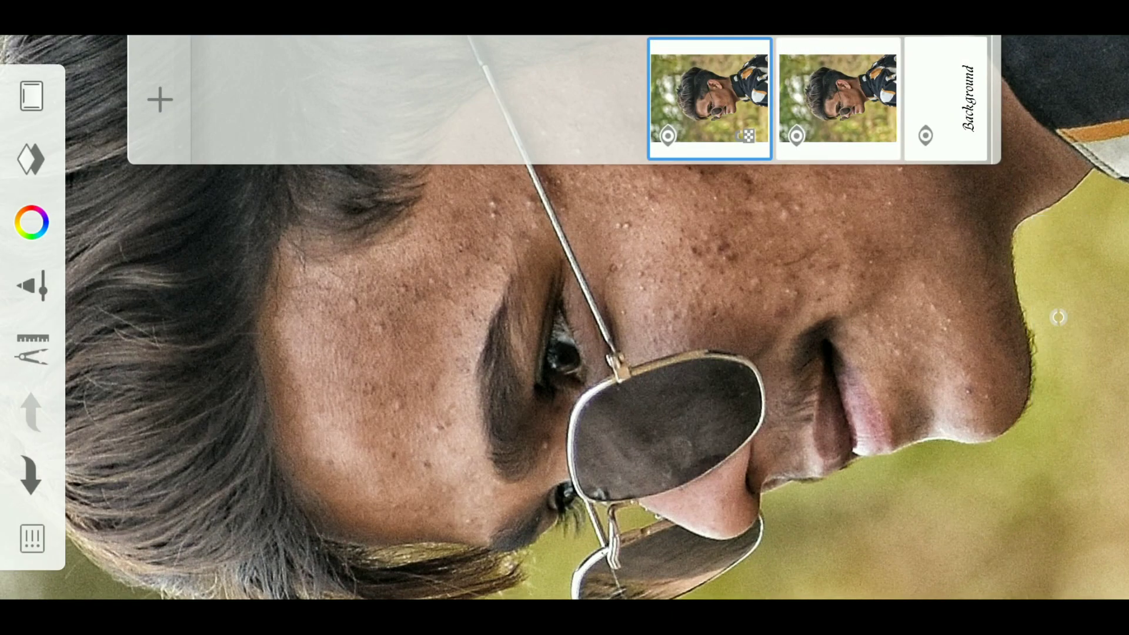
{"action": "left_click", "coordinate": [30, 286]}
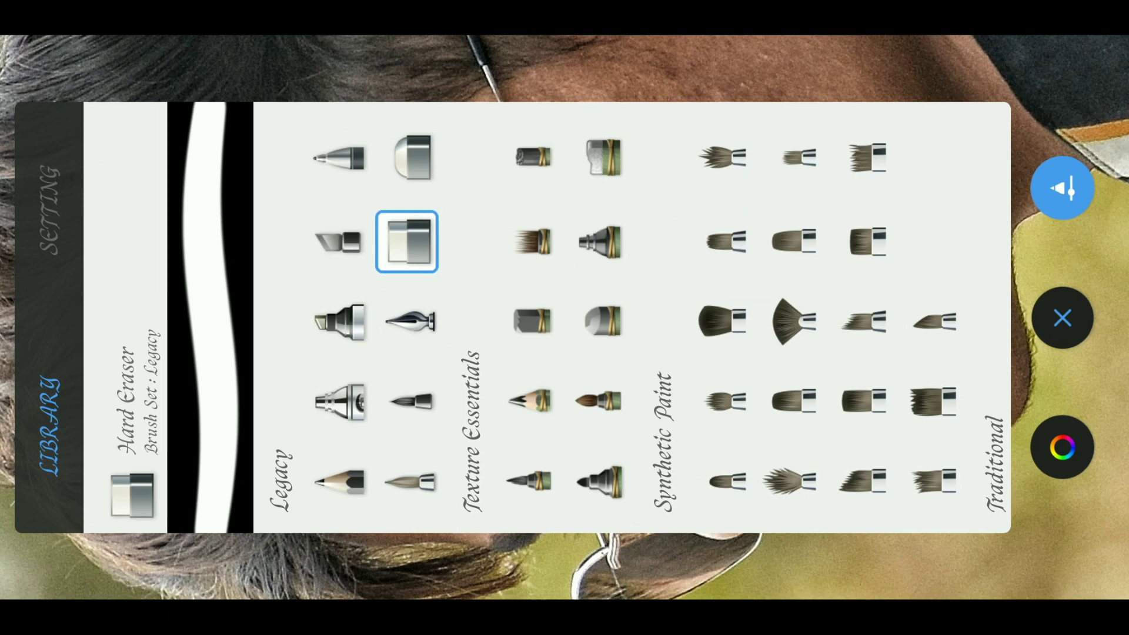
Step: Scroll the library to Synthetic Paint and pick Synthetic Heavy Flat Brush 2, showing its settings
{"action": "left_click_drag", "start_coordinate": [685, 200], "coordinate": [456, 210]}
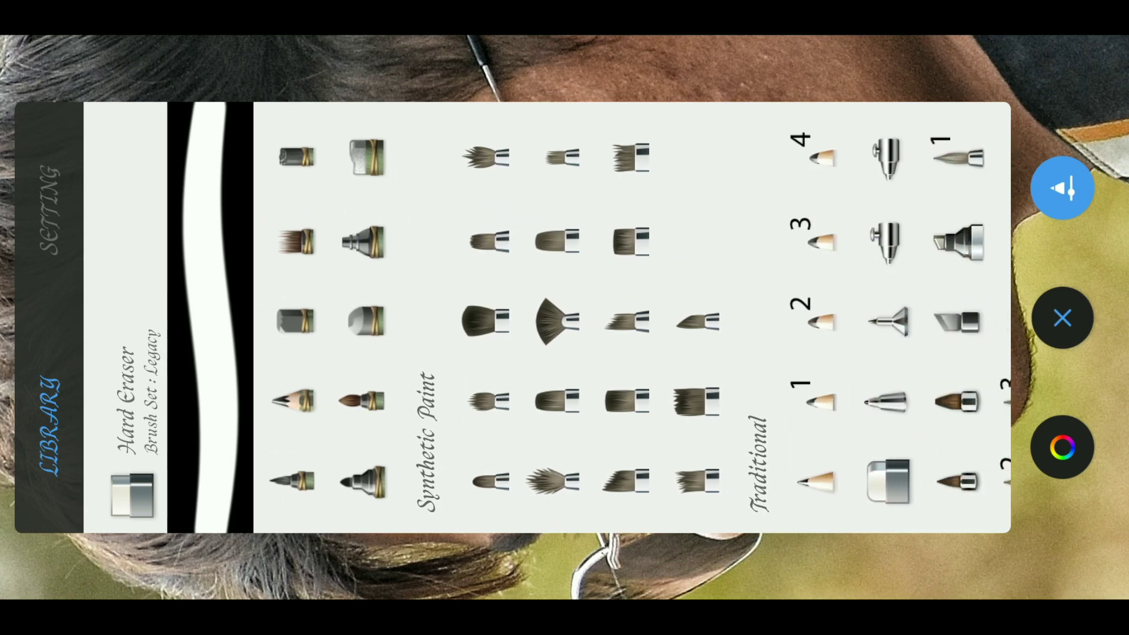
{"action": "left_click_drag", "start_coordinate": [698, 241], "coordinate": [590, 217]}
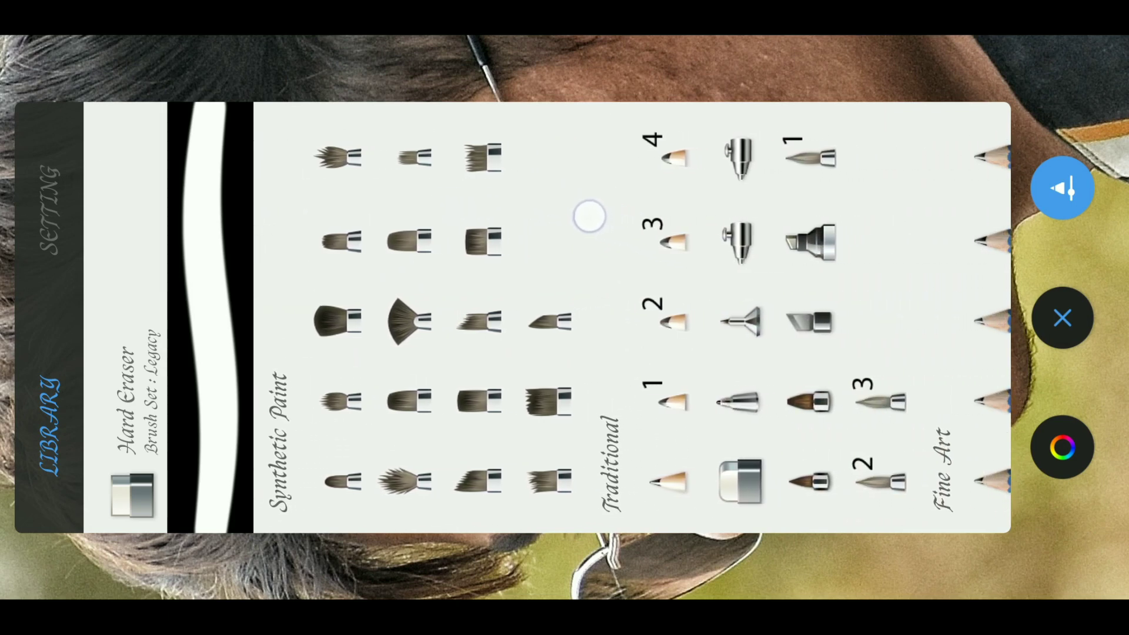
{"action": "left_click_drag", "start_coordinate": [589, 217], "coordinate": [557, 207]}
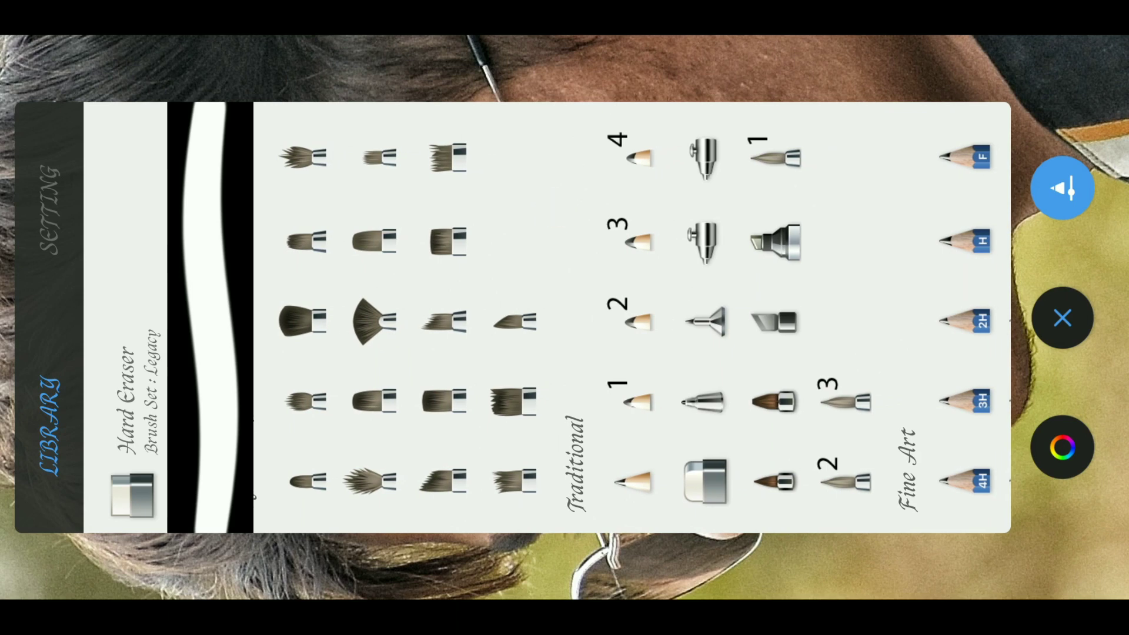
{"action": "left_click", "coordinate": [435, 398]}
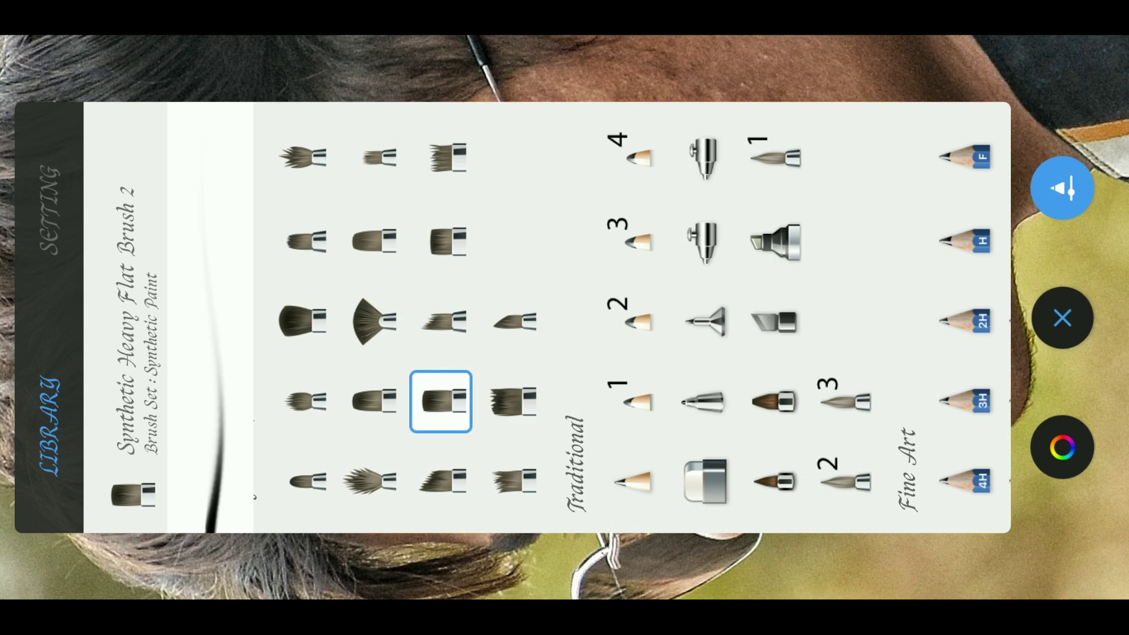
{"action": "left_click", "coordinate": [50, 210]}
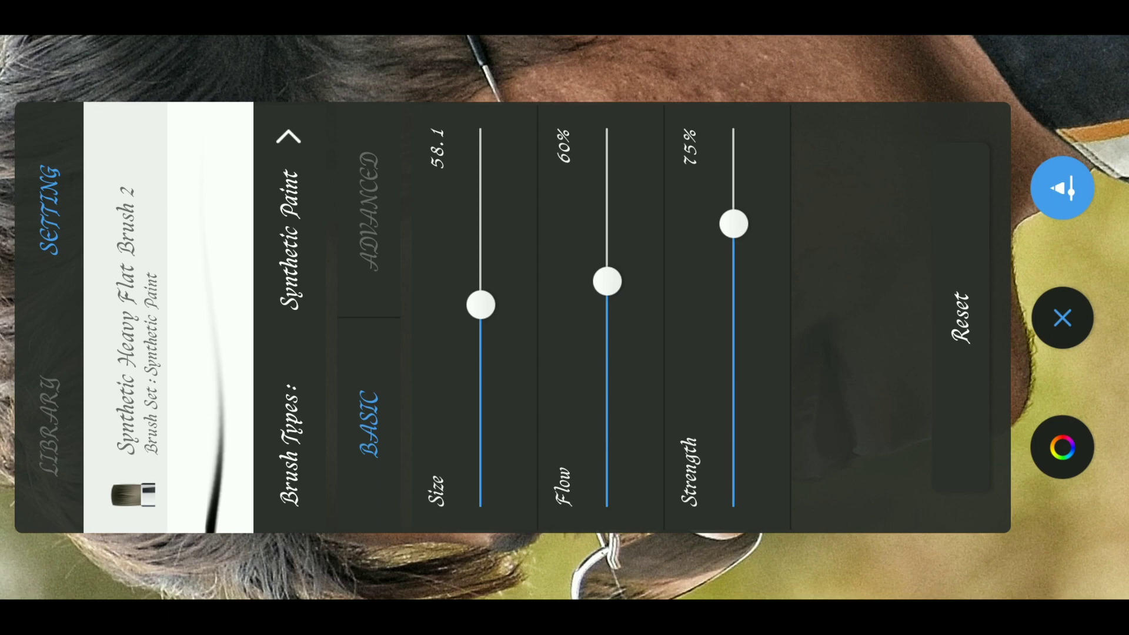
Step: Make the brush a Smudge type with flow about 6%, strength 15% and size 40.8
{"action": "left_click", "coordinate": [289, 241]}
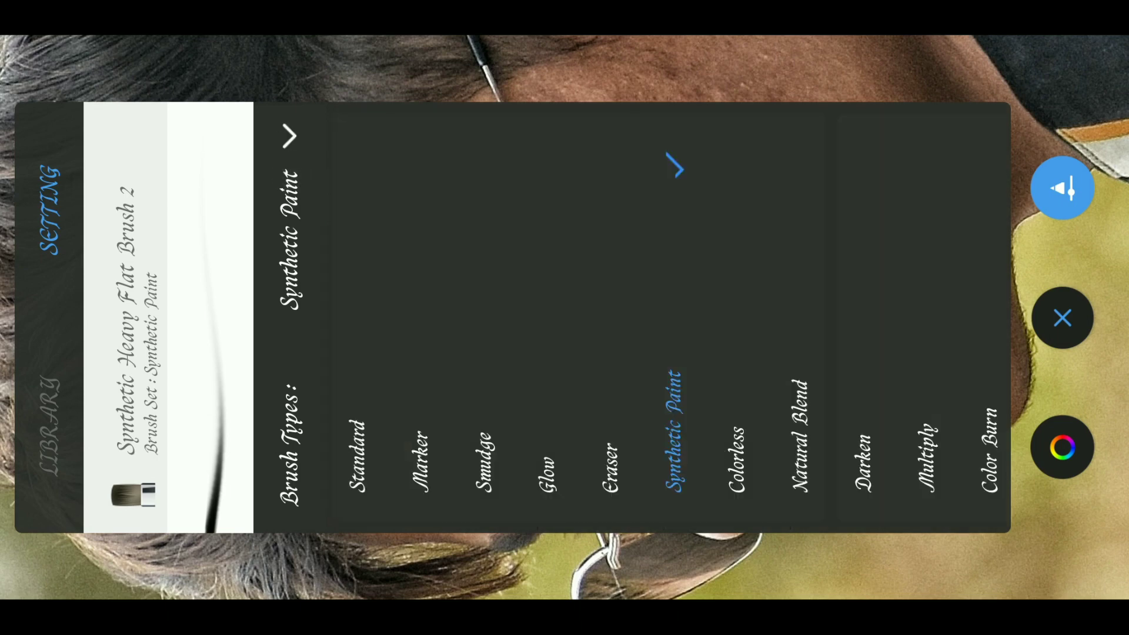
{"action": "left_click", "coordinate": [484, 461]}
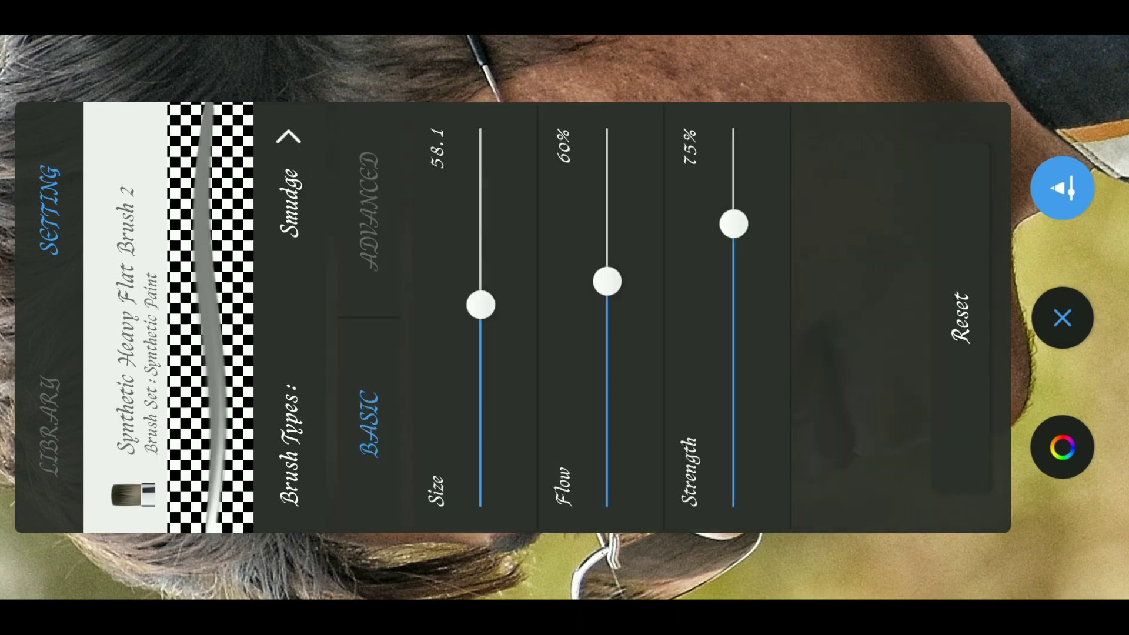
{"action": "mouse_move", "coordinate": [615, 313]}
{"action": "left_mouse_down"}
{"action": "mouse_move", "coordinate": [611, 386]}
{"action": "mouse_move", "coordinate": [635, 485]}
{"action": "left_mouse_up"}
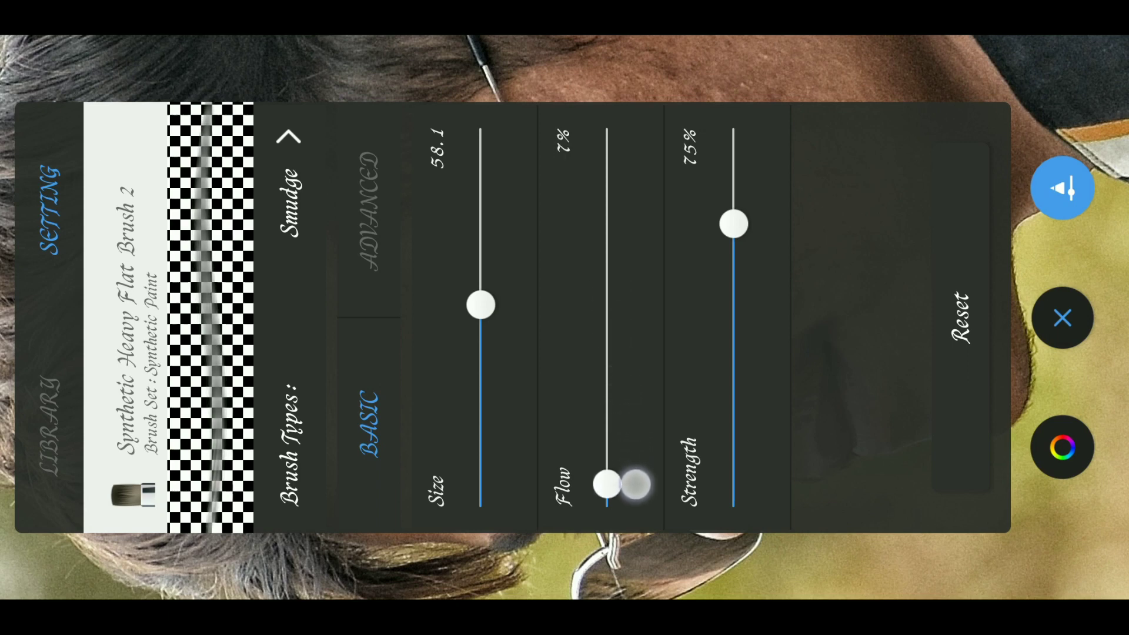
{"action": "left_click_drag", "start_coordinate": [734, 224], "coordinate": [733, 344]}
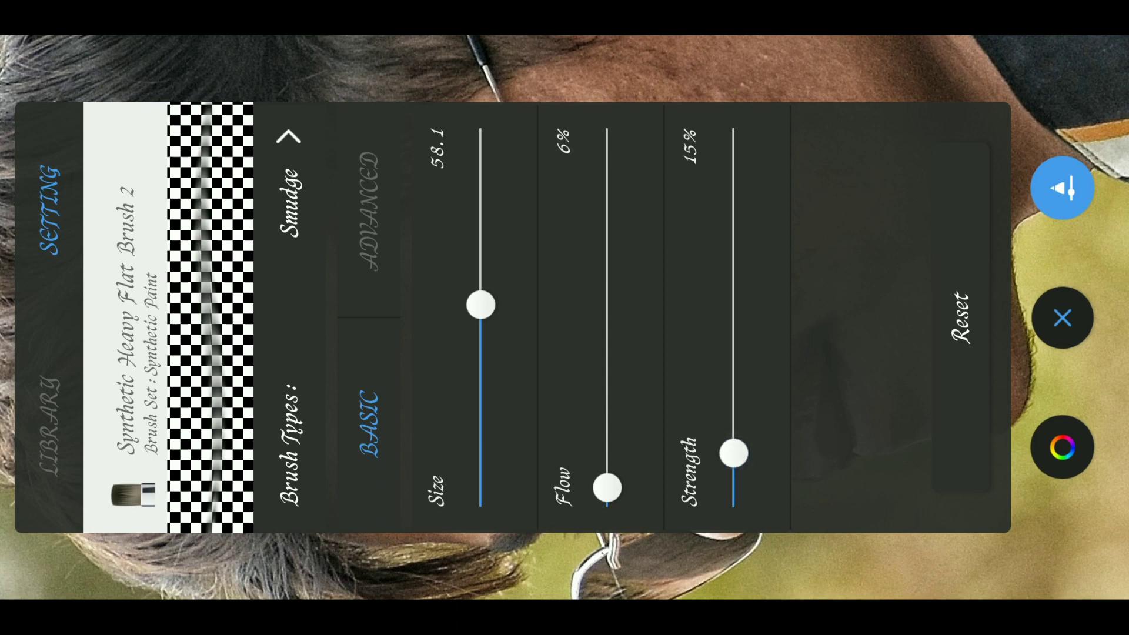
{"action": "mouse_move", "coordinate": [481, 304]}
{"action": "left_mouse_down"}
{"action": "mouse_move", "coordinate": [478, 252]}
{"action": "mouse_move", "coordinate": [483, 411]}
{"action": "mouse_move", "coordinate": [479, 259]}
{"action": "mouse_move", "coordinate": [495, 356]}
{"action": "left_mouse_up"}
Step: Close the brush settings, zoom in, and enlarge the brush to size 50
{"action": "left_click", "coordinate": [1061, 317]}
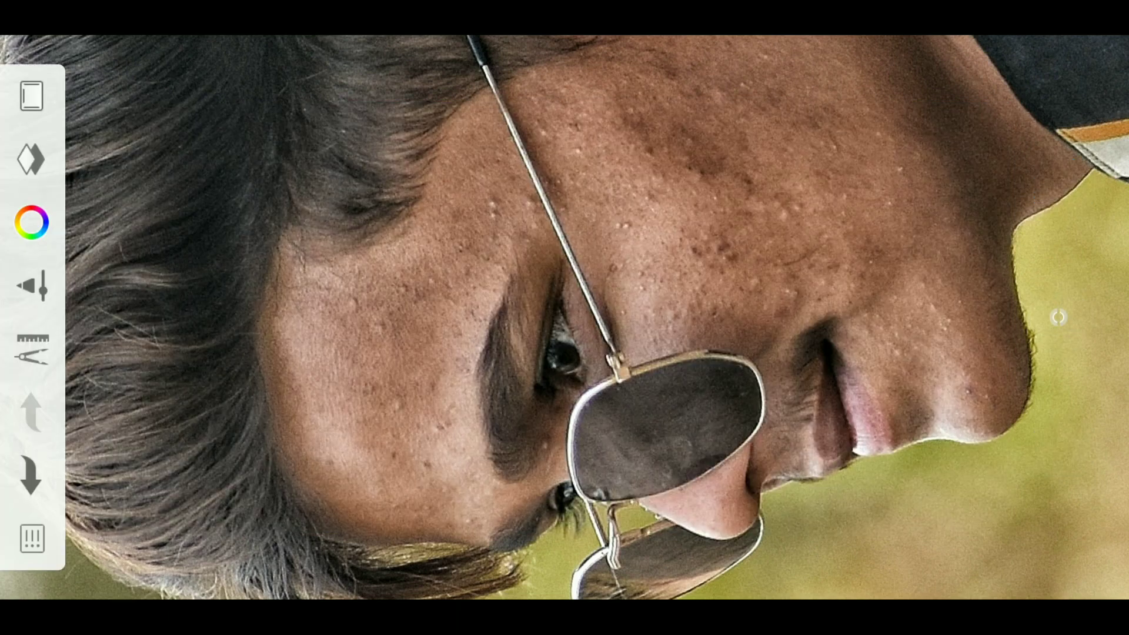
{"action": "scroll", "coordinate": [422, 332], "scroll_direction": "up", "scroll_amount": 3}
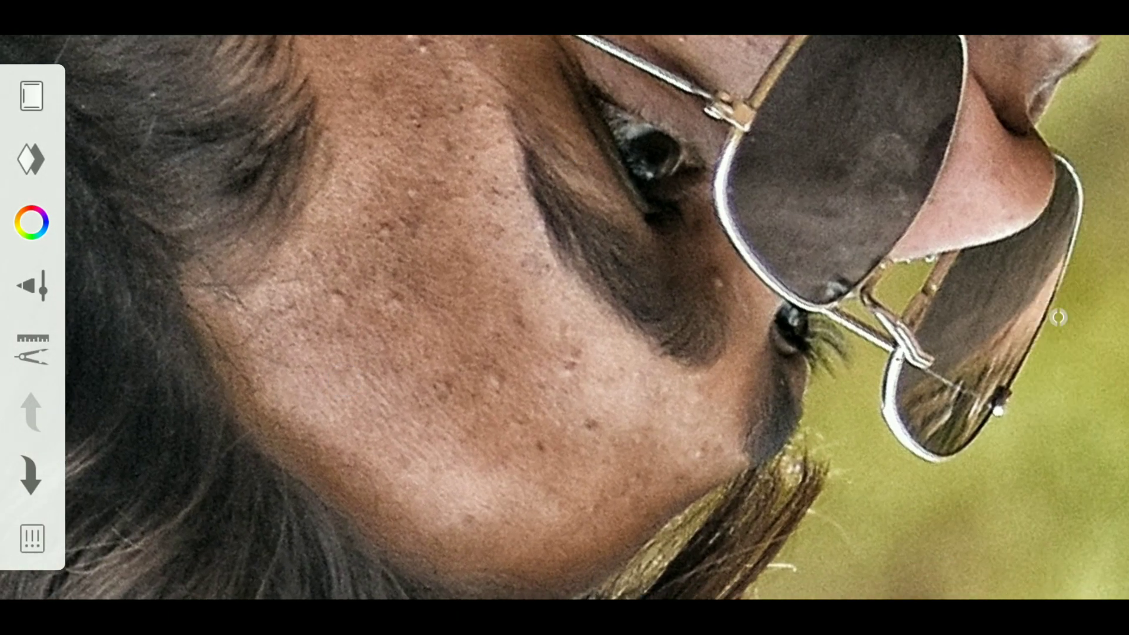
{"action": "scroll", "coordinate": [481, 270], "scroll_direction": "up", "scroll_amount": 5}
{"action": "scroll", "coordinate": [504, 351], "scroll_direction": "up", "scroll_amount": 3}
{"action": "scroll", "coordinate": [519, 263], "scroll_direction": "up", "scroll_amount": 2}
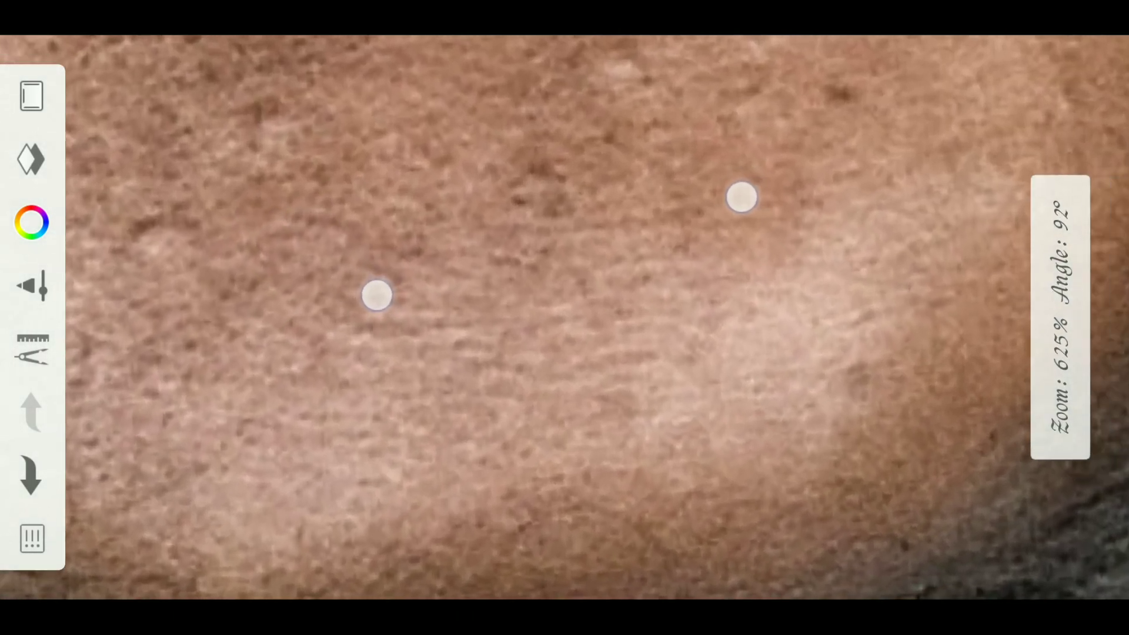
{"action": "scroll", "coordinate": [558, 246], "scroll_direction": "up", "scroll_amount": 2}
{"action": "left_click", "coordinate": [1050, 314]}
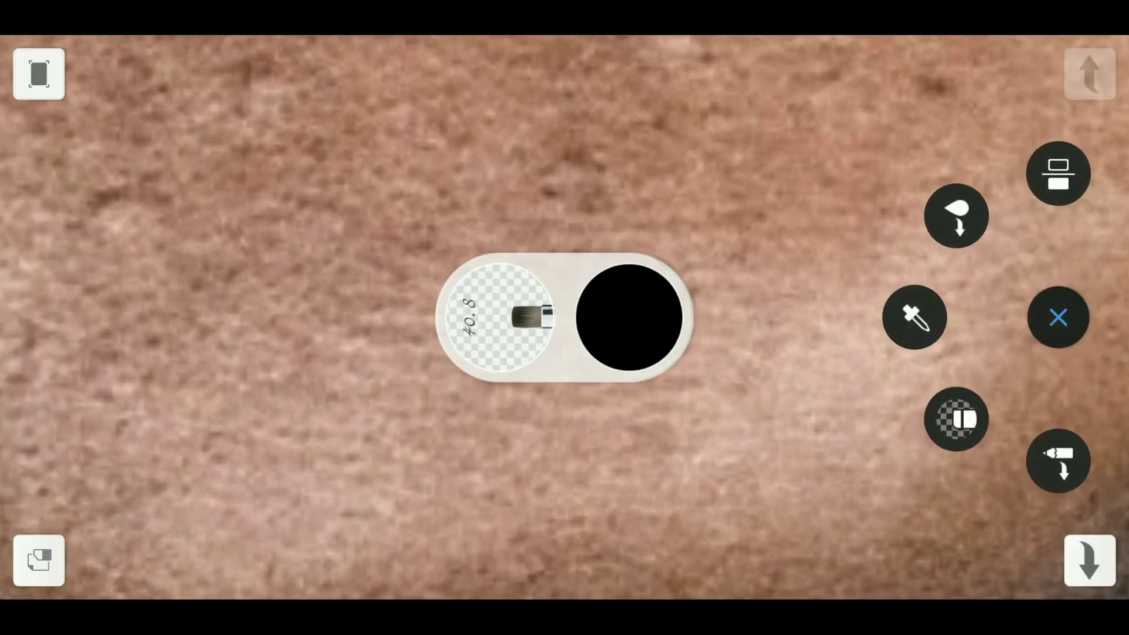
{"action": "left_click_drag", "start_coordinate": [499, 318], "coordinate": [497, 244]}
{"action": "left_click", "coordinate": [753, 169]}
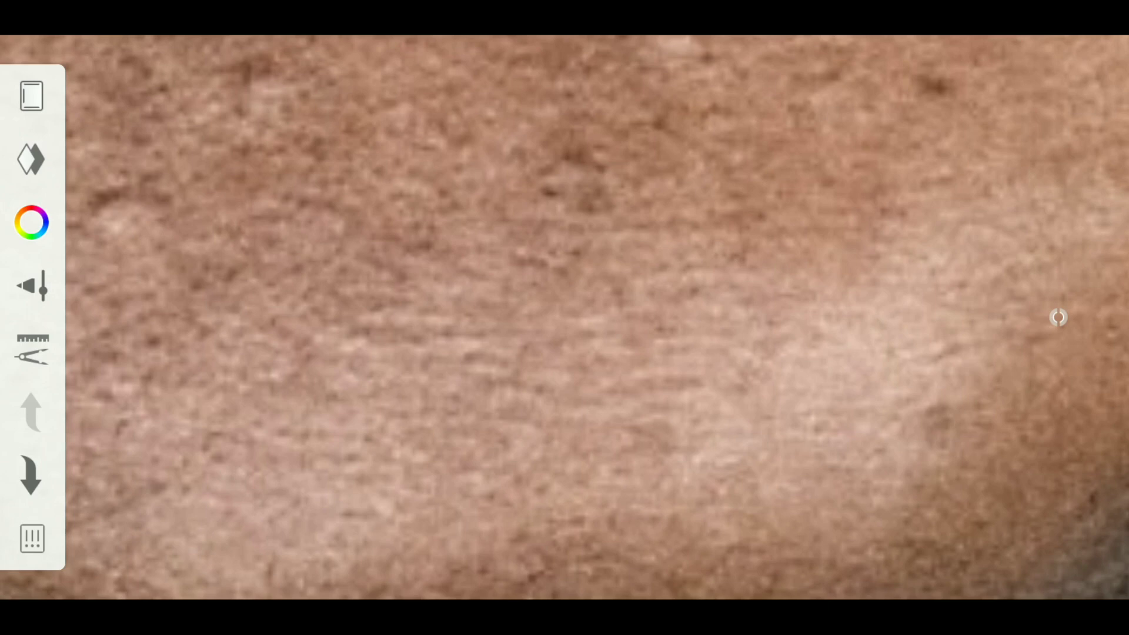
Step: Smudge the cheek skin smooth with a slightly larger brush, working to the right
{"action": "mouse_move", "coordinate": [397, 292]}
{"action": "left_mouse_down"}
{"action": "mouse_move", "coordinate": [653, 347]}
{"action": "mouse_move", "coordinate": [382, 321]}
{"action": "left_mouse_up"}
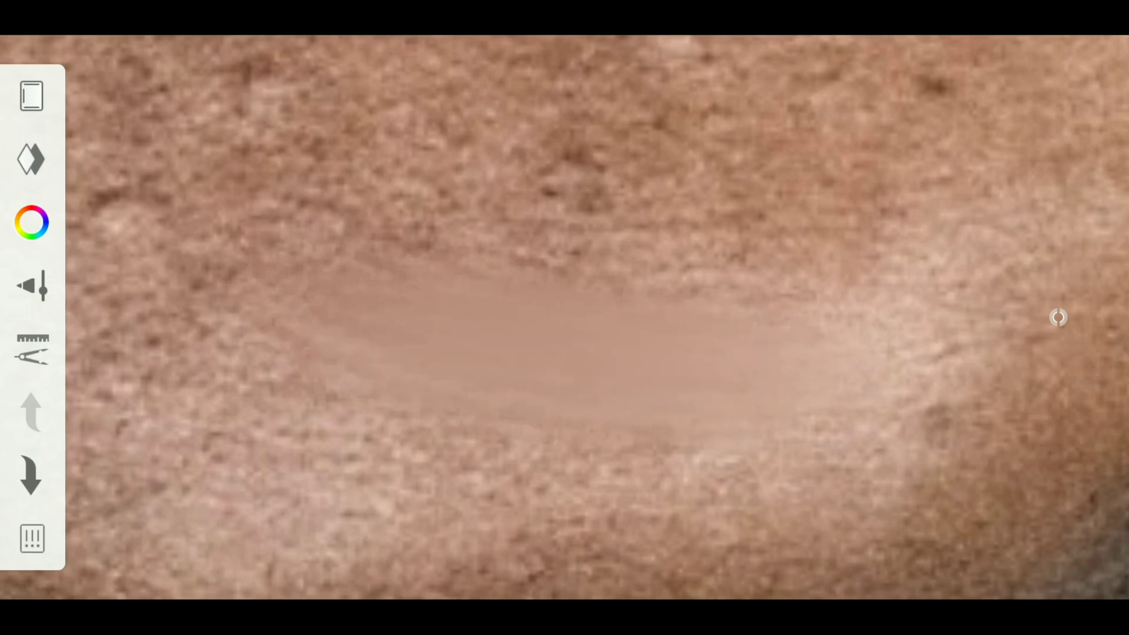
{"action": "mouse_move", "coordinate": [1056, 307]}
{"action": "left_mouse_down"}
{"action": "mouse_move", "coordinate": [507, 259]}
{"action": "mouse_move", "coordinate": [835, 360]}
{"action": "mouse_move", "coordinate": [718, 454]}
{"action": "left_mouse_up"}
{"action": "left_click", "coordinate": [751, 94]}
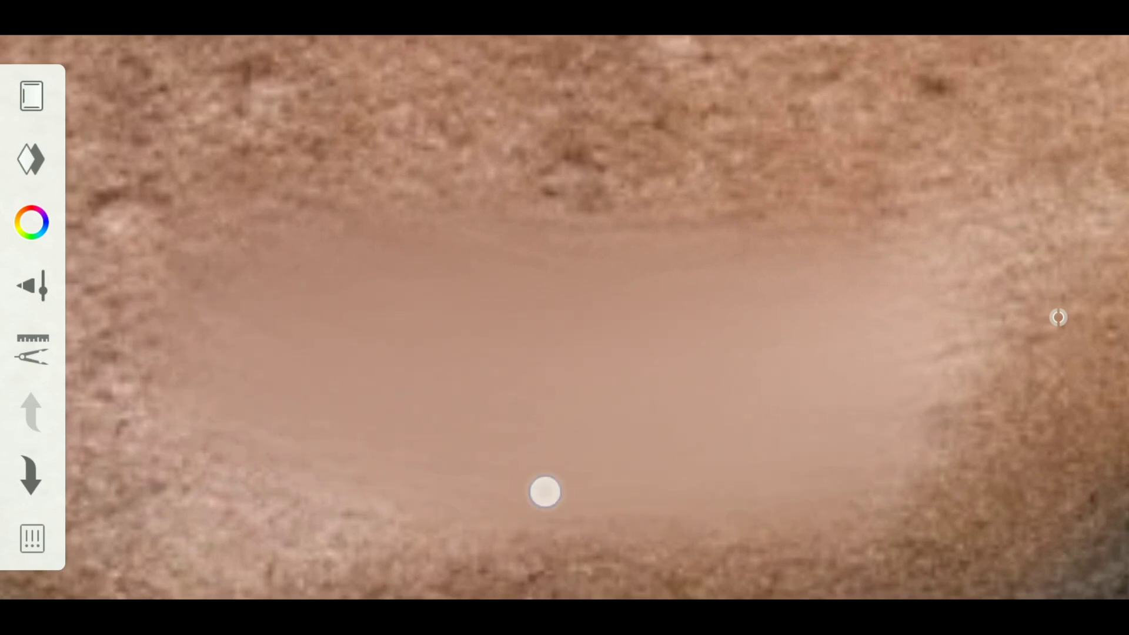
{"action": "scroll", "coordinate": [530, 328], "scroll_direction": "down", "scroll_amount": 2}
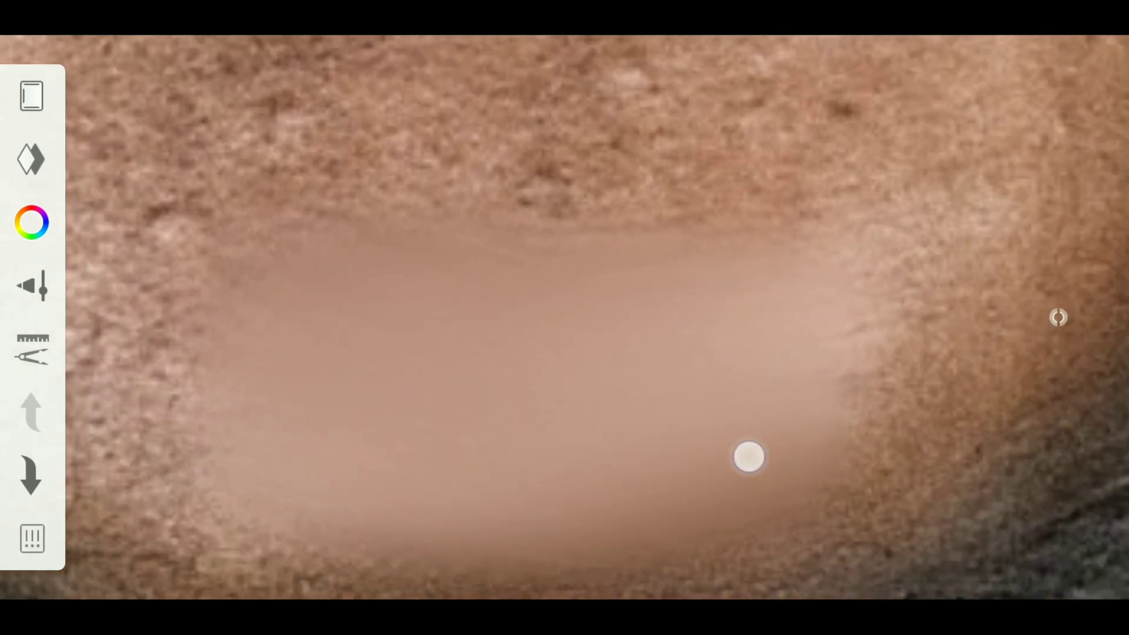
{"action": "scroll", "coordinate": [547, 353], "scroll_direction": "down", "scroll_amount": 1}
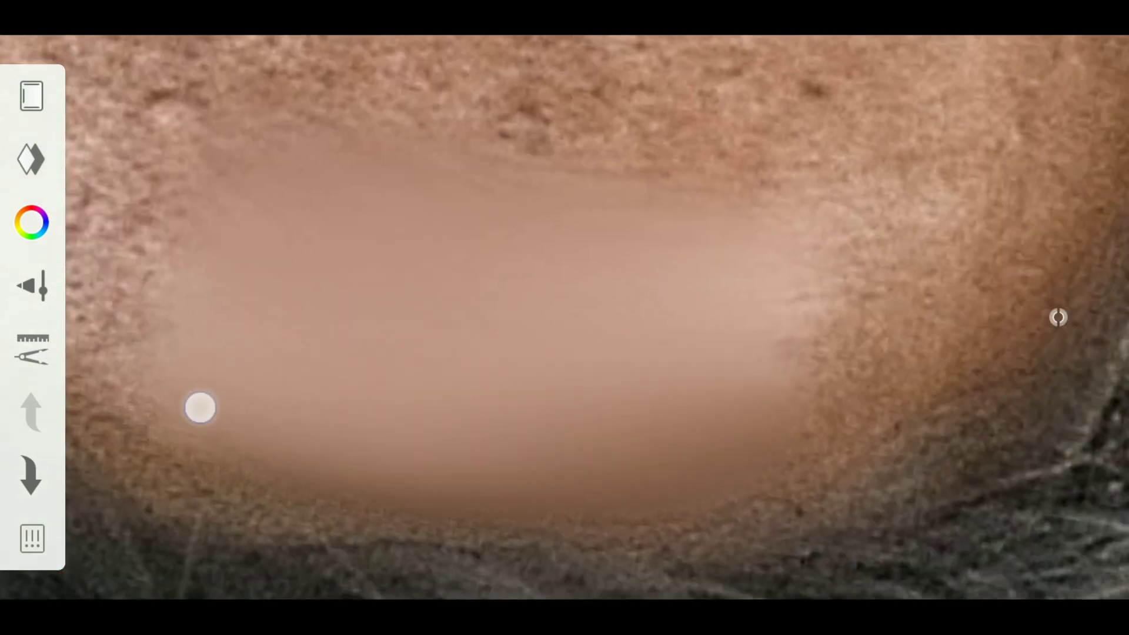
{"action": "mouse_move", "coordinate": [782, 342]}
{"action": "left_mouse_down"}
{"action": "mouse_move", "coordinate": [980, 272]}
{"action": "mouse_move", "coordinate": [991, 308]}
{"action": "left_mouse_up"}
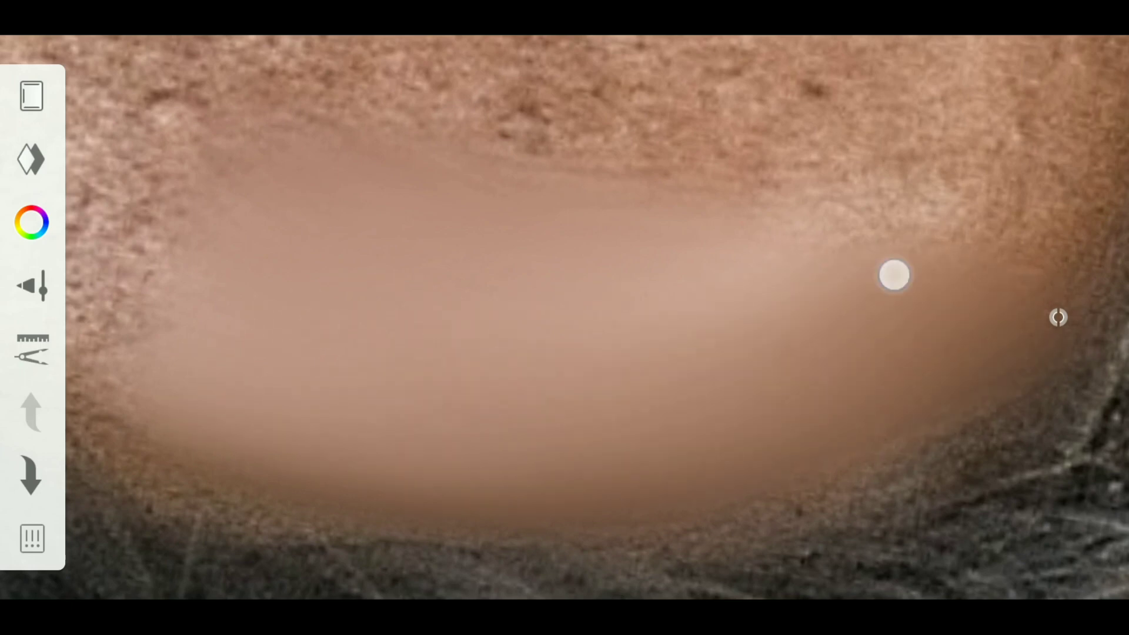
Step: Extend the smoothing up the cheek and across the skin below the eye
{"action": "scroll", "coordinate": [600, 306], "scroll_direction": "down", "scroll_amount": 1}
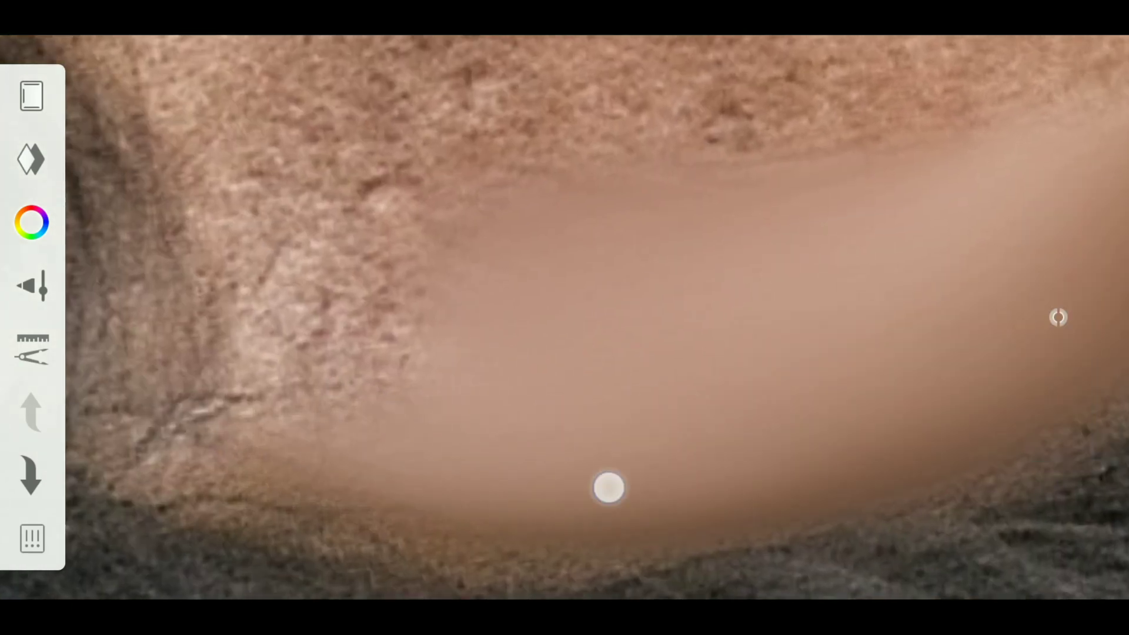
{"action": "scroll", "coordinate": [573, 228], "scroll_direction": "down", "scroll_amount": 1}
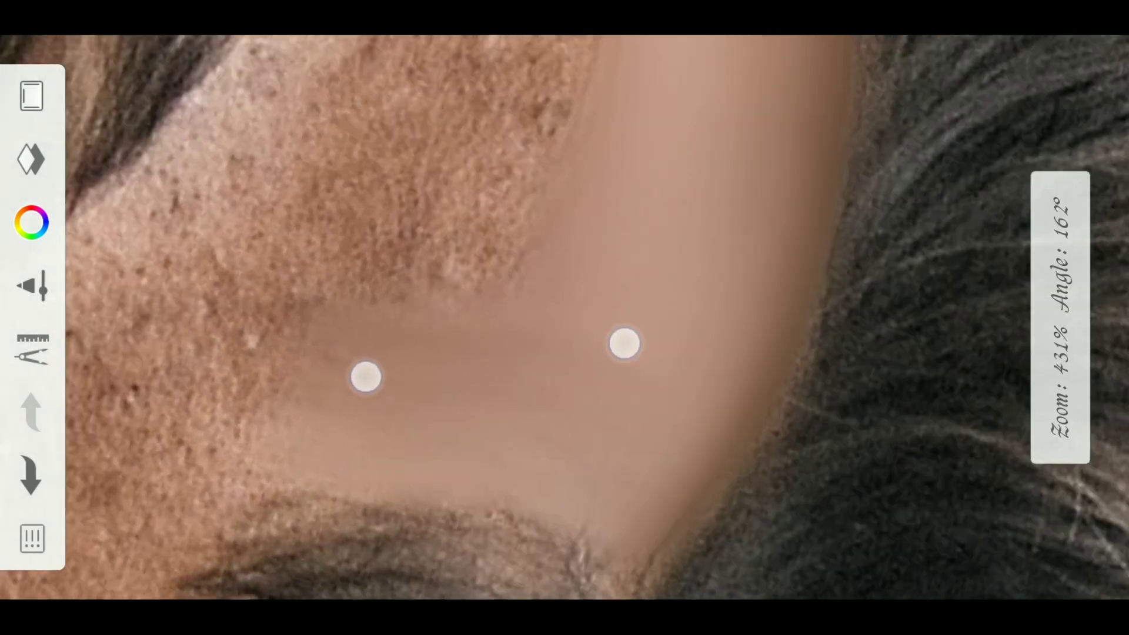
{"action": "scroll", "coordinate": [494, 359], "scroll_direction": "down", "scroll_amount": 1}
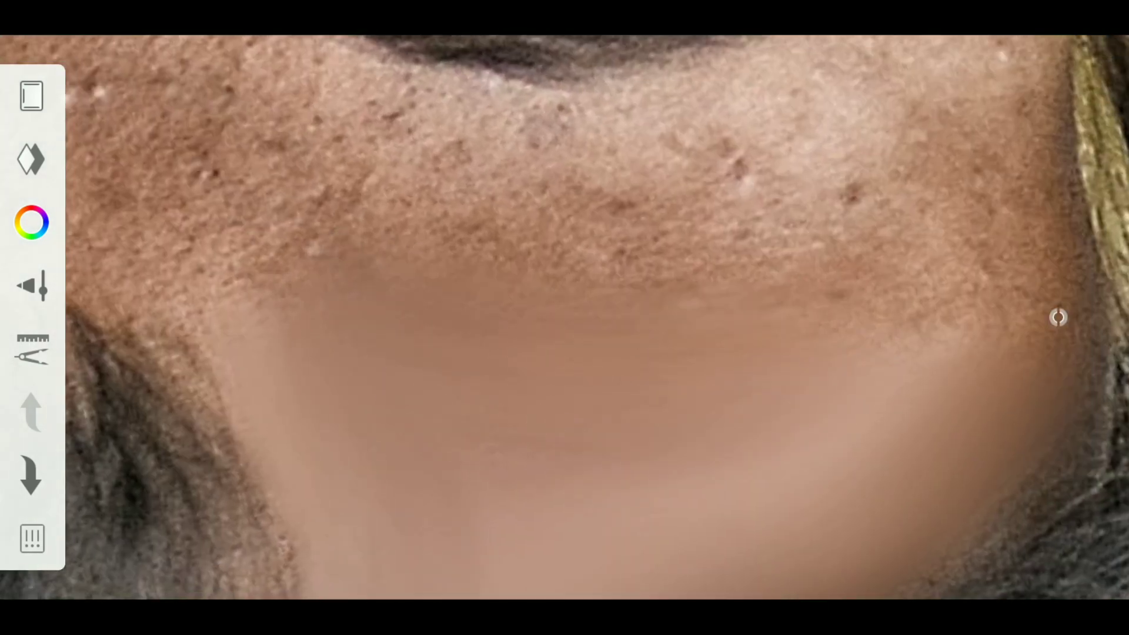
{"action": "mouse_move", "coordinate": [594, 253]}
{"action": "left_mouse_down"}
{"action": "mouse_move", "coordinate": [325, 217]}
{"action": "mouse_move", "coordinate": [338, 176]}
{"action": "mouse_move", "coordinate": [645, 186]}
{"action": "left_mouse_up"}
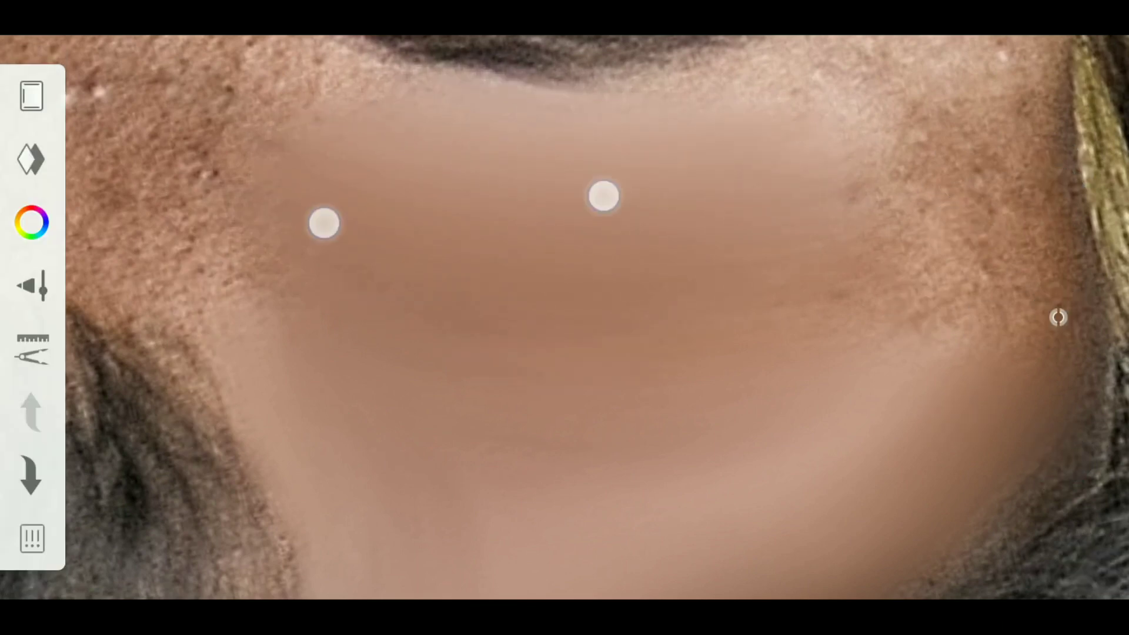
{"action": "scroll", "coordinate": [463, 208], "scroll_direction": "up", "scroll_amount": 2}
{"action": "mouse_move", "coordinate": [381, 235]}
{"action": "left_mouse_down"}
{"action": "mouse_move", "coordinate": [626, 255]}
{"action": "mouse_move", "coordinate": [652, 382]}
{"action": "mouse_move", "coordinate": [430, 339]}
{"action": "left_mouse_up"}
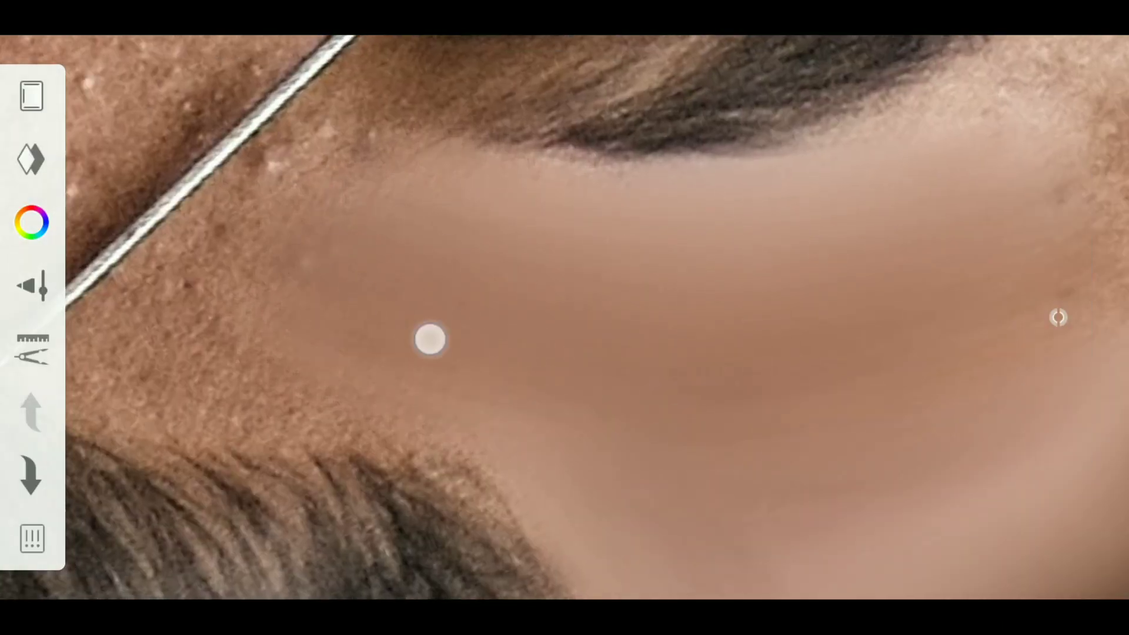
Step: Move the view to the forehead skin and reduce the brush size to about 52
{"action": "left_click_drag", "start_coordinate": [501, 386], "coordinate": [553, 247]}
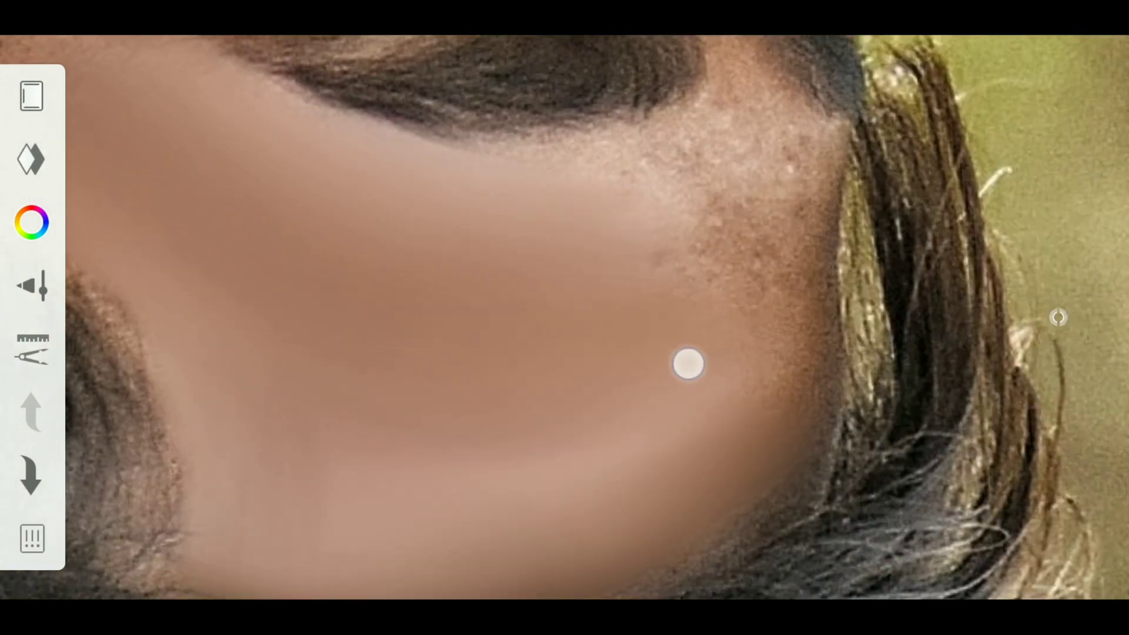
{"action": "left_click_drag", "start_coordinate": [687, 364], "coordinate": [640, 229]}
{"action": "left_click_drag", "start_coordinate": [400, 234], "coordinate": [419, 242]}
{"action": "left_click_drag", "start_coordinate": [639, 228], "coordinate": [724, 162]}
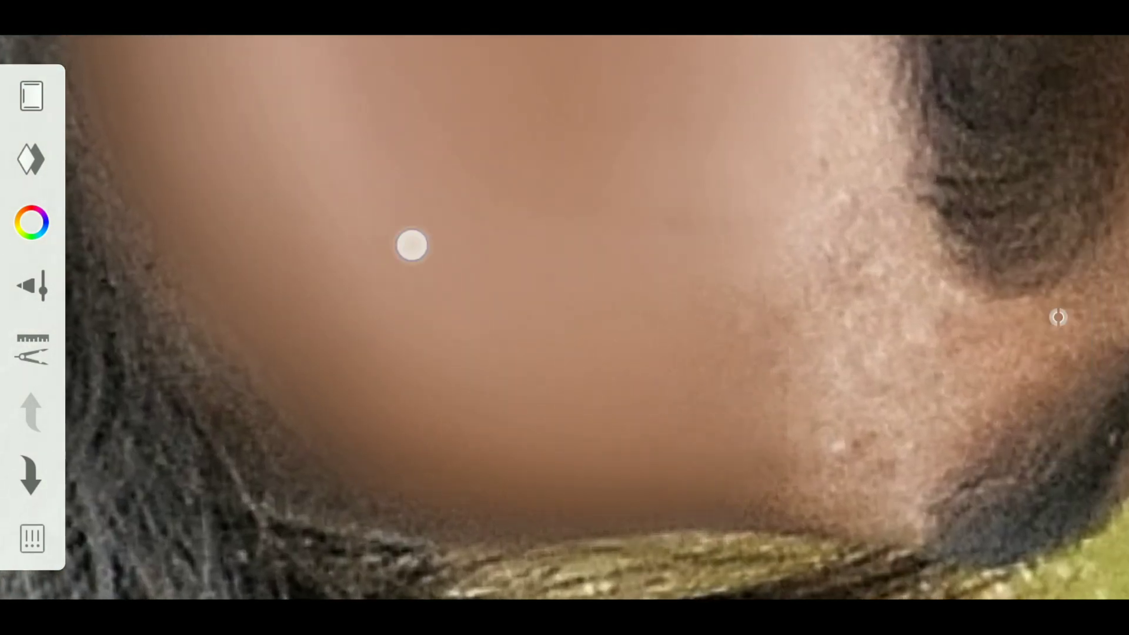
{"action": "left_click_drag", "start_coordinate": [411, 245], "coordinate": [415, 317]}
{"action": "left_click_drag", "start_coordinate": [628, 325], "coordinate": [752, 267]}
{"action": "left_click", "coordinate": [1059, 318]}
{"action": "left_click", "coordinate": [806, 113]}
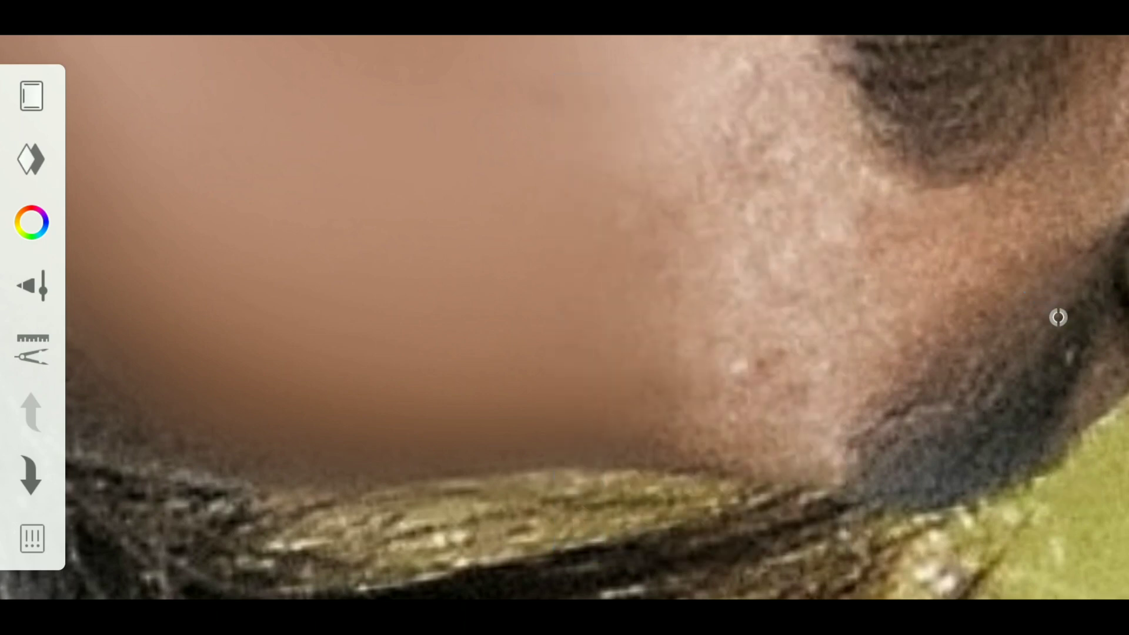
{"action": "left_click", "coordinate": [1058, 317]}
{"action": "left_click_drag", "start_coordinate": [499, 317], "coordinate": [524, 385]}
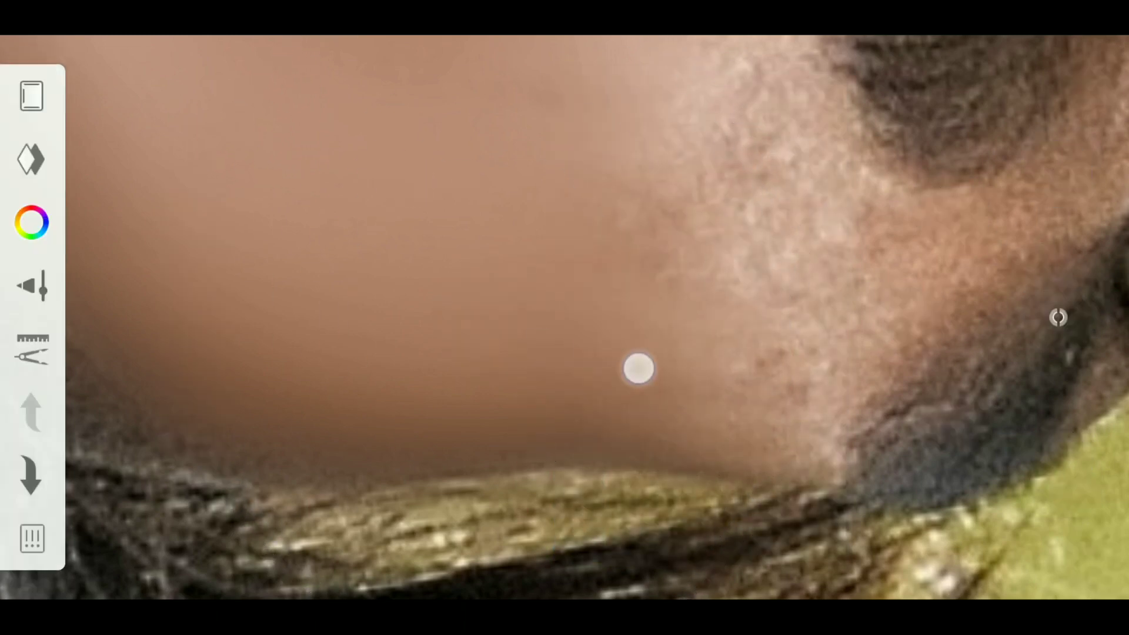
Step: Work toward the skin near the hair and eye with a smaller brush for finer work
{"action": "left_click_drag", "start_coordinate": [637, 368], "coordinate": [629, 302]}
{"action": "left_click_drag", "start_coordinate": [524, 347], "coordinate": [429, 240]}
{"action": "left_click_drag", "start_coordinate": [629, 302], "coordinate": [608, 285]}
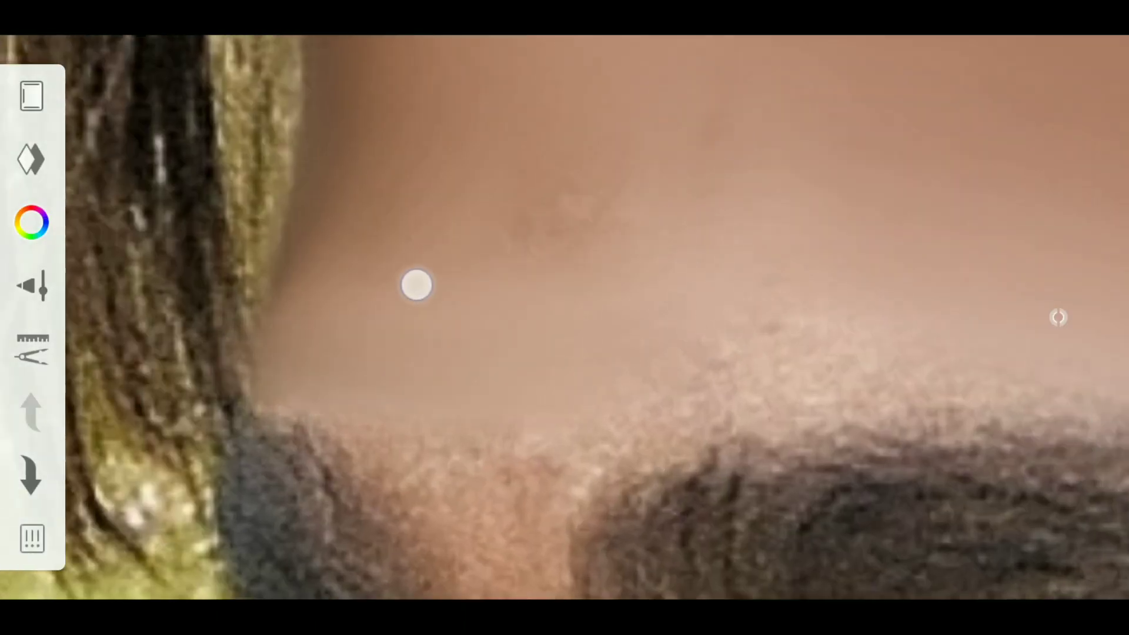
{"action": "left_click_drag", "start_coordinate": [478, 233], "coordinate": [405, 315]}
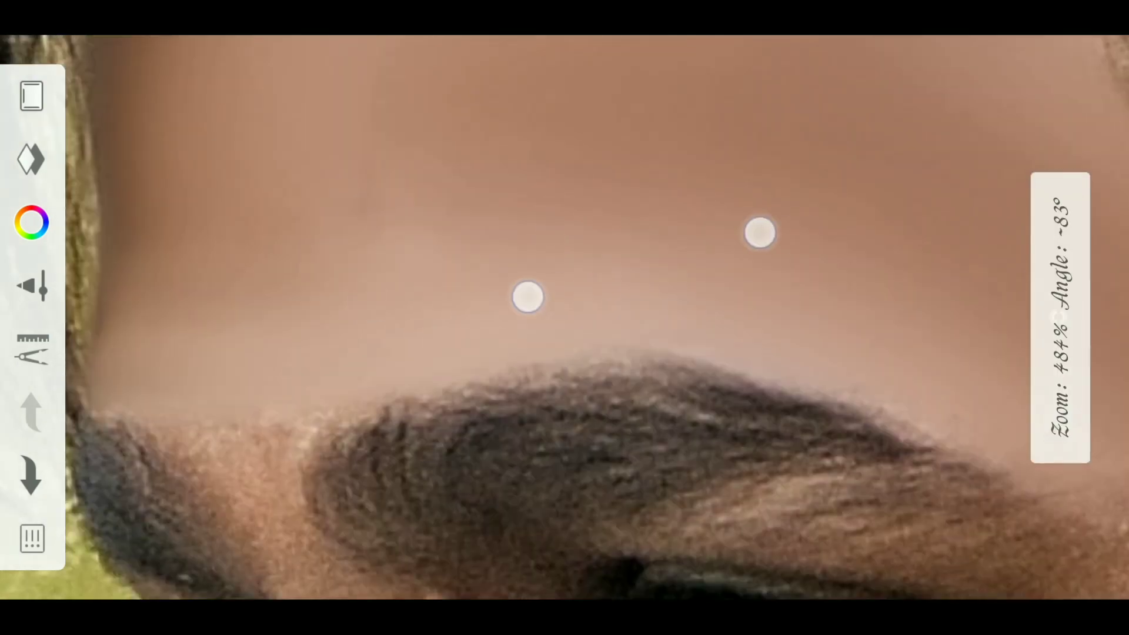
{"action": "left_click_drag", "start_coordinate": [527, 295], "coordinate": [350, 212]}
{"action": "left_click", "coordinate": [1059, 318]}
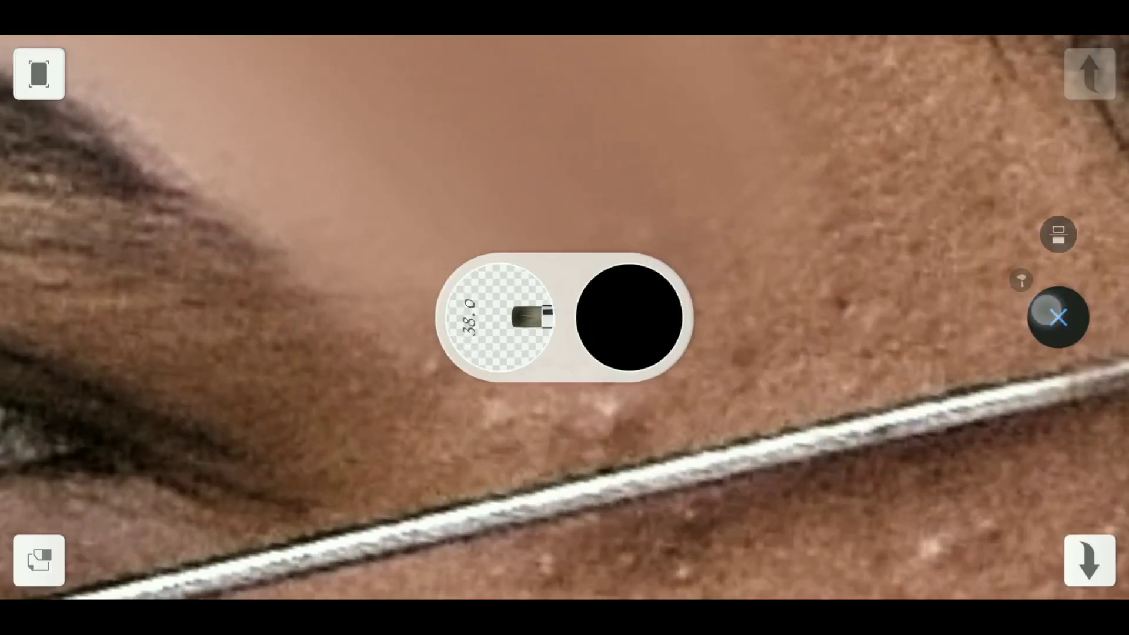
{"action": "mouse_move", "coordinate": [1044, 309]}
{"action": "left_mouse_down"}
{"action": "mouse_move", "coordinate": [519, 383]}
{"action": "mouse_move", "coordinate": [458, 295]}
{"action": "mouse_move", "coordinate": [479, 434]}
{"action": "mouse_move", "coordinate": [784, 381]}
{"action": "mouse_move", "coordinate": [853, 276]}
{"action": "left_mouse_up"}
Step: Continue along the skin beside the eye and glasses frame, down to the chin and neck
{"action": "mouse_move", "coordinate": [585, 251]}
{"action": "left_mouse_down"}
{"action": "mouse_move", "coordinate": [454, 350]}
{"action": "mouse_move", "coordinate": [737, 401]}
{"action": "mouse_move", "coordinate": [456, 264]}
{"action": "mouse_move", "coordinate": [291, 297]}
{"action": "mouse_move", "coordinate": [343, 356]}
{"action": "mouse_move", "coordinate": [696, 371]}
{"action": "left_mouse_up"}
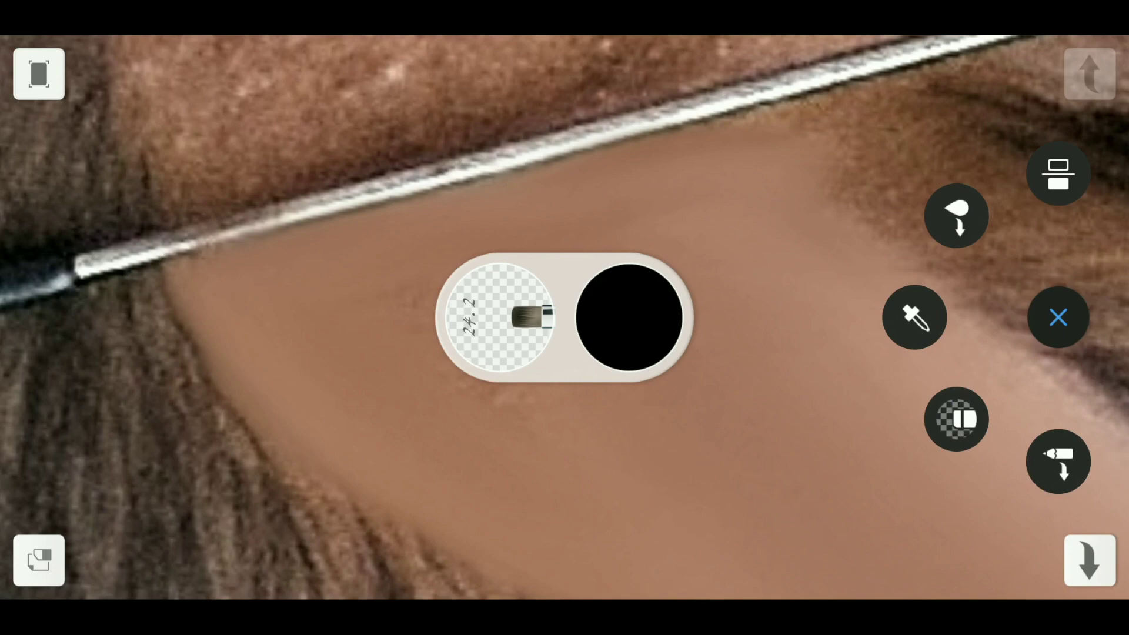
{"action": "left_click", "coordinate": [658, 323]}
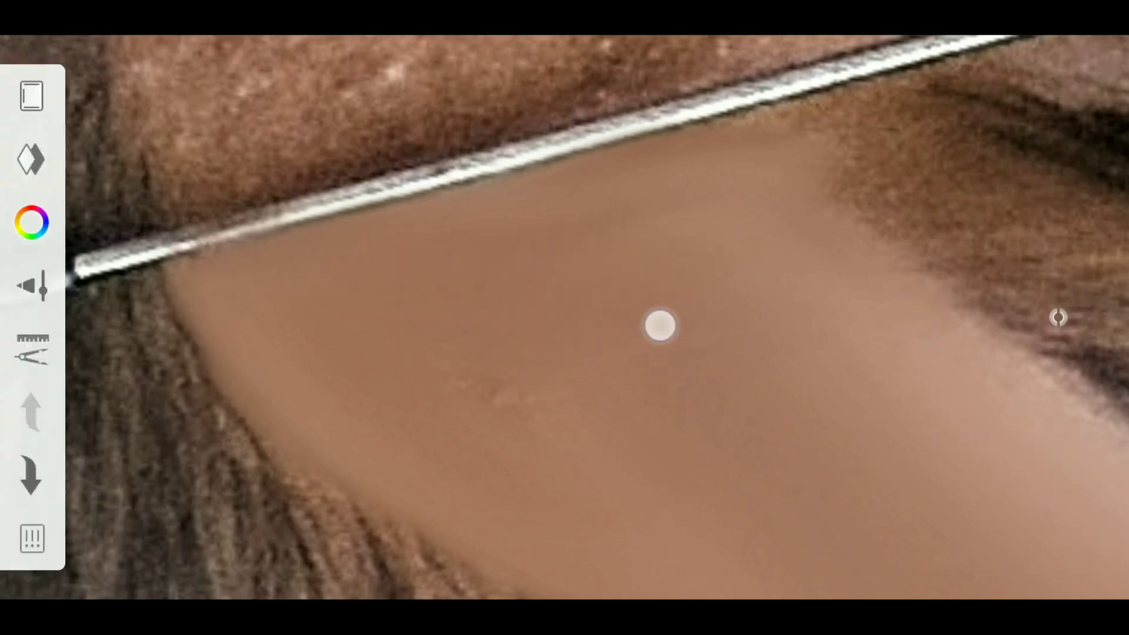
{"action": "mouse_move", "coordinate": [658, 322]}
{"action": "left_mouse_down"}
{"action": "mouse_move", "coordinate": [683, 406]}
{"action": "mouse_move", "coordinate": [251, 340]}
{"action": "mouse_move", "coordinate": [277, 290]}
{"action": "mouse_move", "coordinate": [539, 358]}
{"action": "mouse_move", "coordinate": [486, 232]}
{"action": "mouse_move", "coordinate": [405, 354]}
{"action": "mouse_move", "coordinate": [348, 391]}
{"action": "mouse_move", "coordinate": [411, 277]}
{"action": "mouse_move", "coordinate": [504, 165]}
{"action": "mouse_move", "coordinate": [708, 397]}
{"action": "mouse_move", "coordinate": [300, 381]}
{"action": "mouse_move", "coordinate": [733, 435]}
{"action": "mouse_move", "coordinate": [729, 271]}
{"action": "mouse_move", "coordinate": [869, 373]}
{"action": "mouse_move", "coordinate": [749, 333]}
{"action": "mouse_move", "coordinate": [474, 284]}
{"action": "mouse_move", "coordinate": [312, 406]}
{"action": "mouse_move", "coordinate": [502, 317]}
{"action": "mouse_move", "coordinate": [368, 360]}
{"action": "left_mouse_up"}
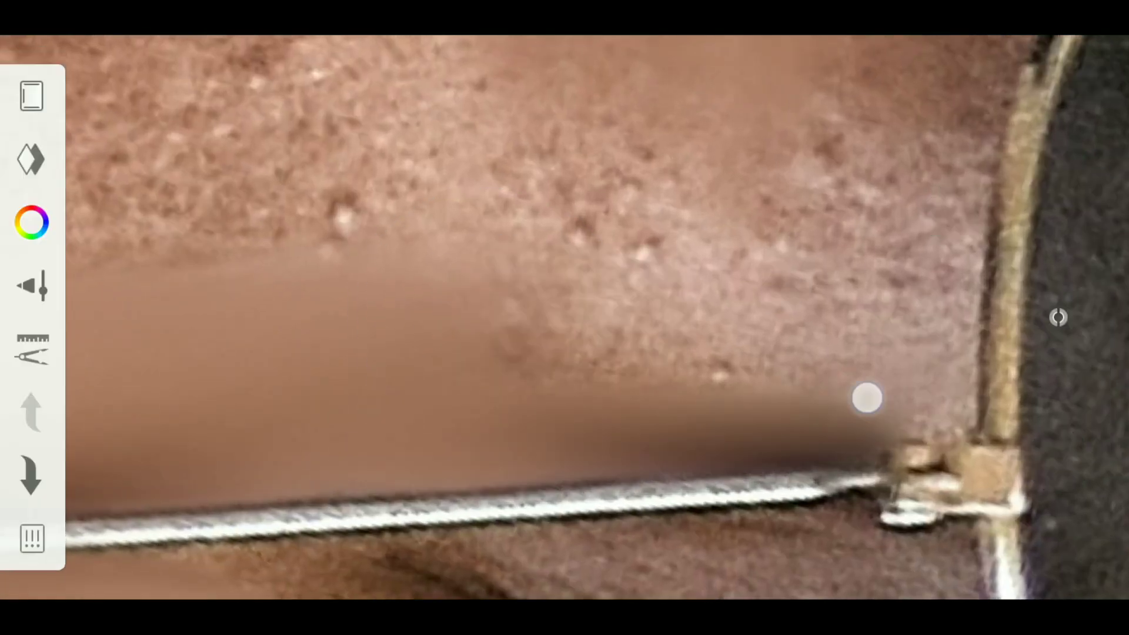
{"action": "mouse_move", "coordinate": [867, 396]}
{"action": "left_mouse_down"}
{"action": "mouse_move", "coordinate": [594, 421]}
{"action": "mouse_move", "coordinate": [788, 292]}
{"action": "mouse_move", "coordinate": [608, 322]}
{"action": "mouse_move", "coordinate": [466, 245]}
{"action": "mouse_move", "coordinate": [506, 286]}
{"action": "mouse_move", "coordinate": [726, 373]}
{"action": "mouse_move", "coordinate": [588, 287]}
{"action": "mouse_move", "coordinate": [423, 305]}
{"action": "left_mouse_up"}
{"action": "left_click_drag", "start_coordinate": [1058, 318], "coordinate": [506, 322]}
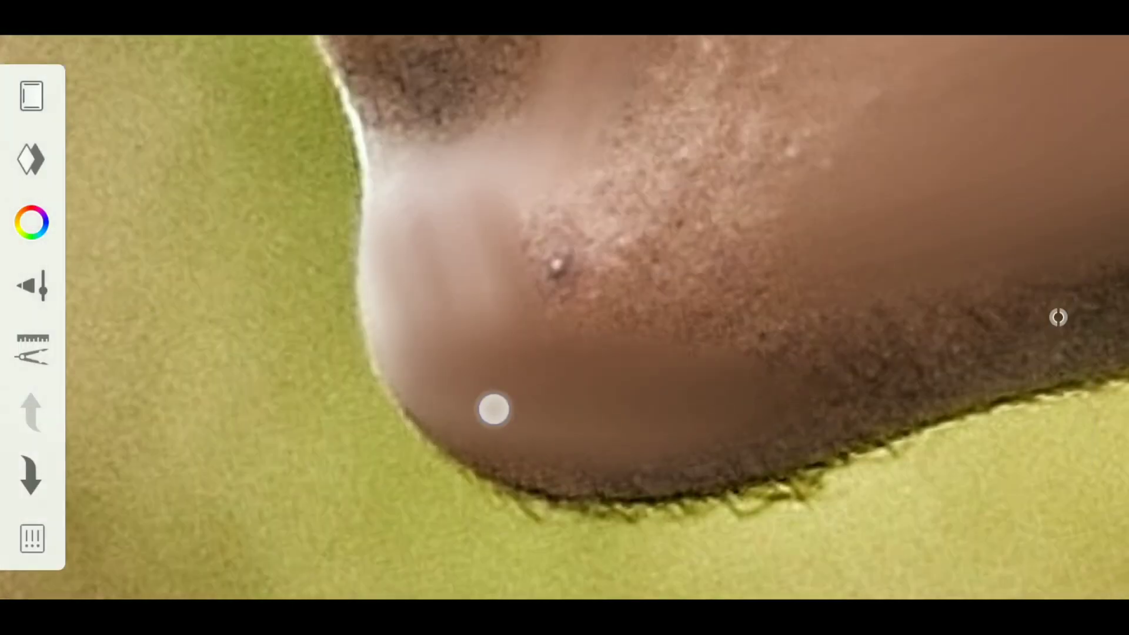
{"action": "mouse_move", "coordinate": [699, 250]}
{"action": "left_mouse_down"}
{"action": "mouse_move", "coordinate": [421, 333]}
{"action": "mouse_move", "coordinate": [663, 370]}
{"action": "mouse_move", "coordinate": [383, 378]}
{"action": "mouse_move", "coordinate": [454, 325]}
{"action": "left_mouse_up"}
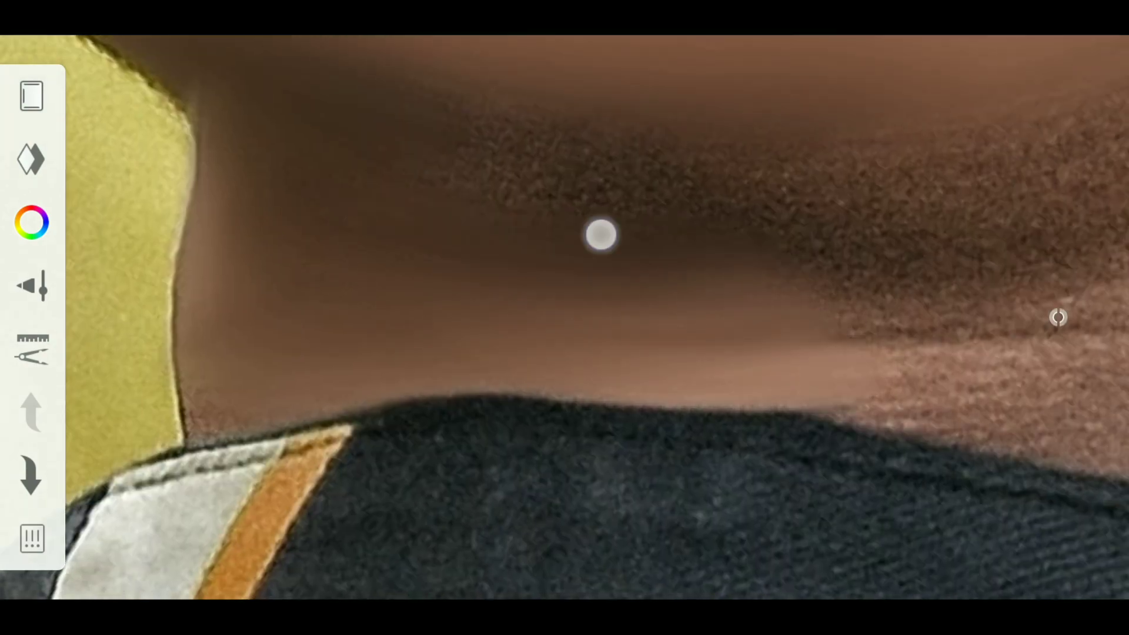
{"action": "mouse_move", "coordinate": [600, 235]}
{"action": "left_mouse_down"}
{"action": "mouse_move", "coordinate": [564, 283]}
{"action": "mouse_move", "coordinate": [348, 335]}
{"action": "mouse_move", "coordinate": [867, 239]}
{"action": "mouse_move", "coordinate": [663, 434]}
{"action": "mouse_move", "coordinate": [446, 273]}
{"action": "mouse_move", "coordinate": [494, 245]}
{"action": "mouse_move", "coordinate": [444, 229]}
{"action": "mouse_move", "coordinate": [504, 284]}
{"action": "mouse_move", "coordinate": [825, 307]}
{"action": "mouse_move", "coordinate": [335, 361]}
{"action": "mouse_move", "coordinate": [478, 235]}
{"action": "mouse_move", "coordinate": [507, 164]}
{"action": "mouse_move", "coordinate": [355, 294]}
{"action": "mouse_move", "coordinate": [471, 416]}
{"action": "mouse_move", "coordinate": [708, 307]}
{"action": "mouse_move", "coordinate": [394, 357]}
{"action": "mouse_move", "coordinate": [476, 468]}
{"action": "mouse_move", "coordinate": [433, 249]}
{"action": "mouse_move", "coordinate": [698, 305]}
{"action": "mouse_move", "coordinate": [531, 425]}
{"action": "mouse_move", "coordinate": [713, 461]}
{"action": "mouse_move", "coordinate": [275, 300]}
{"action": "mouse_move", "coordinate": [504, 395]}
{"action": "mouse_move", "coordinate": [819, 421]}
{"action": "mouse_move", "coordinate": [412, 323]}
{"action": "mouse_move", "coordinate": [506, 335]}
{"action": "mouse_move", "coordinate": [677, 418]}
{"action": "left_mouse_up"}
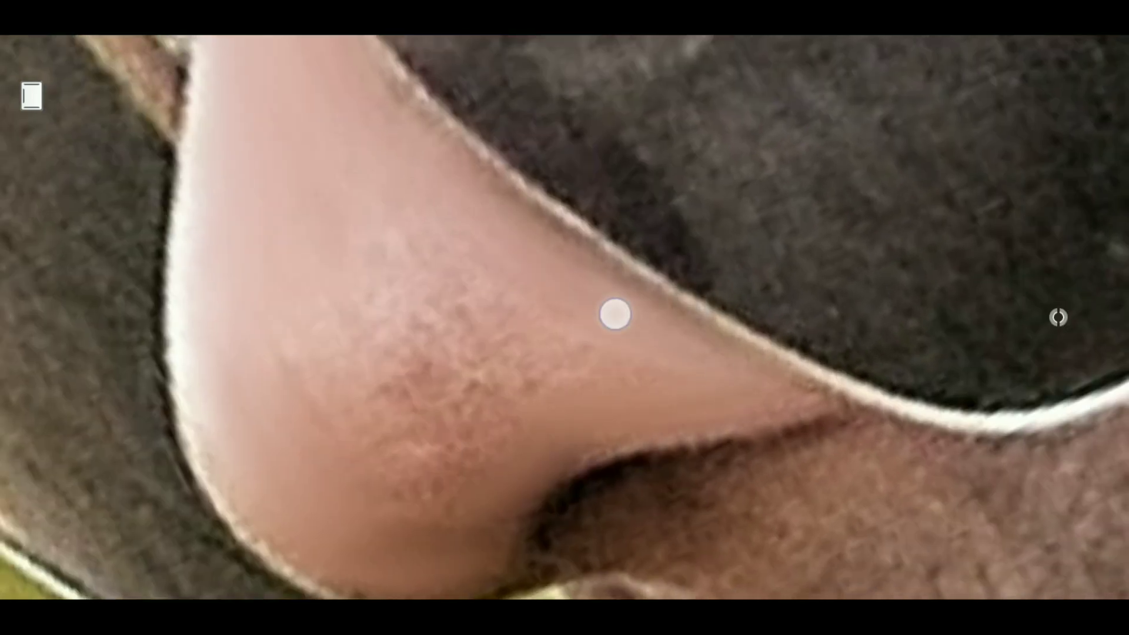
Step: Smooth around the nose and upper lip, then across the cheek and jaw to the ear
{"action": "left_click_drag", "start_coordinate": [615, 314], "coordinate": [423, 205]}
{"action": "left_click_drag", "start_coordinate": [588, 421], "coordinate": [466, 289]}
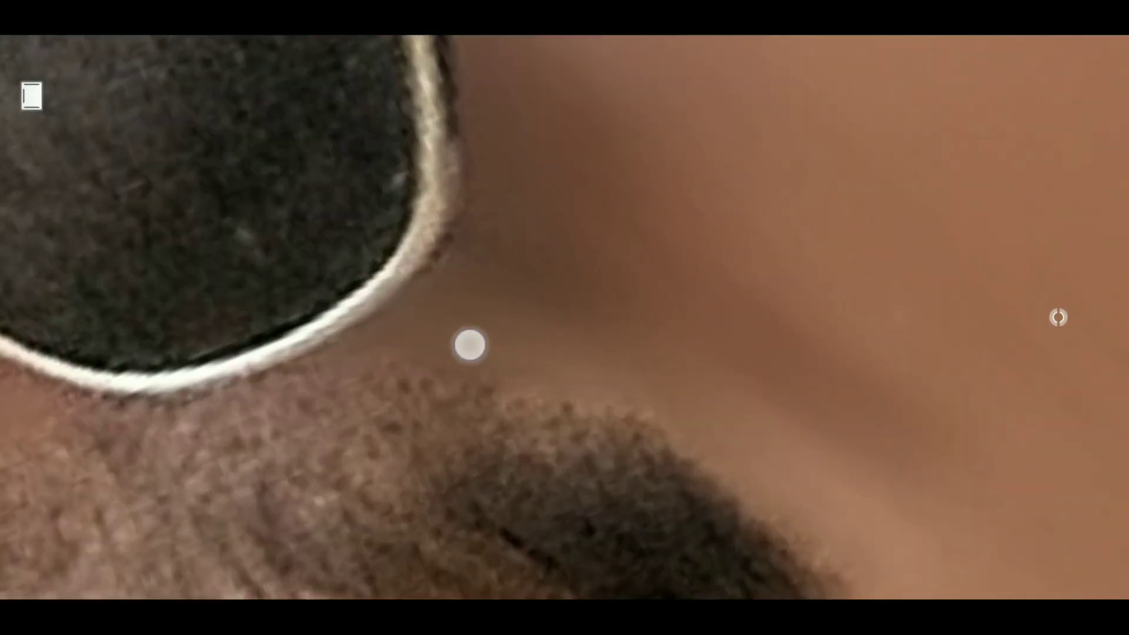
{"action": "left_click_drag", "start_coordinate": [470, 345], "coordinate": [410, 377]}
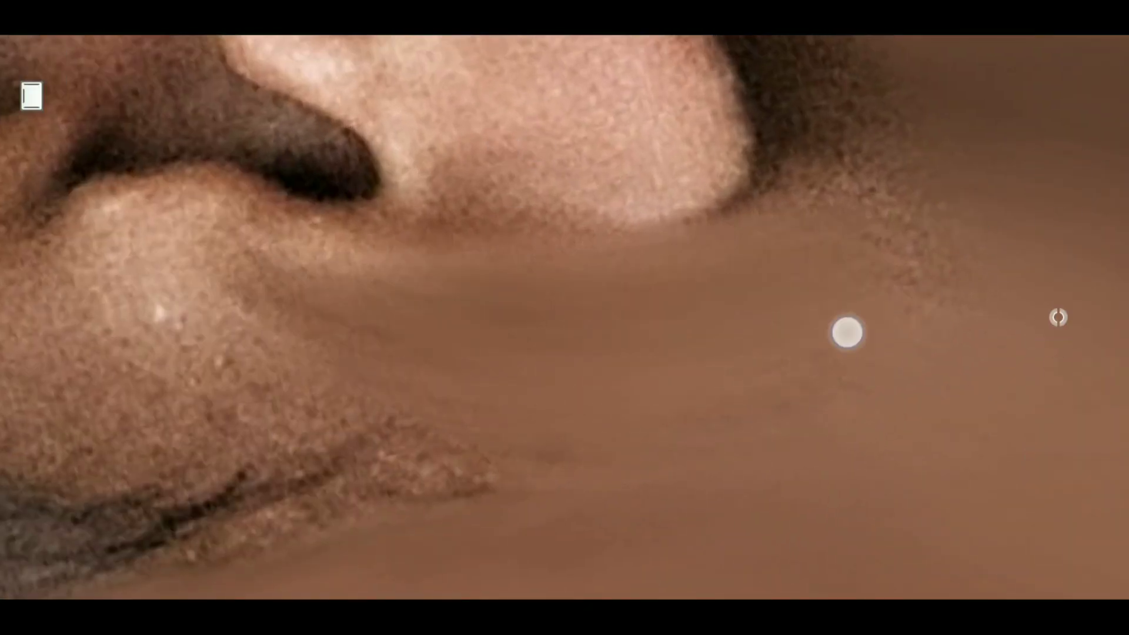
{"action": "left_click_drag", "start_coordinate": [295, 408], "coordinate": [513, 427]}
{"action": "left_click_drag", "start_coordinate": [191, 361], "coordinate": [455, 303]}
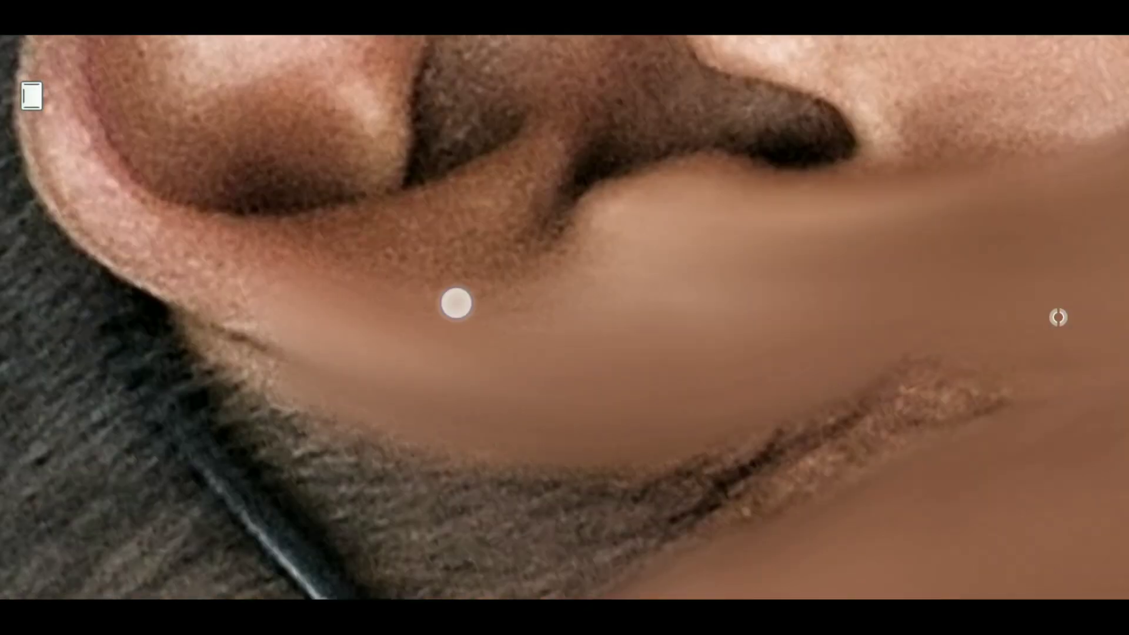
{"action": "mouse_move", "coordinate": [146, 247]}
{"action": "left_mouse_down"}
{"action": "mouse_move", "coordinate": [708, 406]}
{"action": "mouse_move", "coordinate": [608, 395]}
{"action": "mouse_move", "coordinate": [665, 435]}
{"action": "left_mouse_up"}
{"action": "left_click_drag", "start_coordinate": [305, 213], "coordinate": [513, 329]}
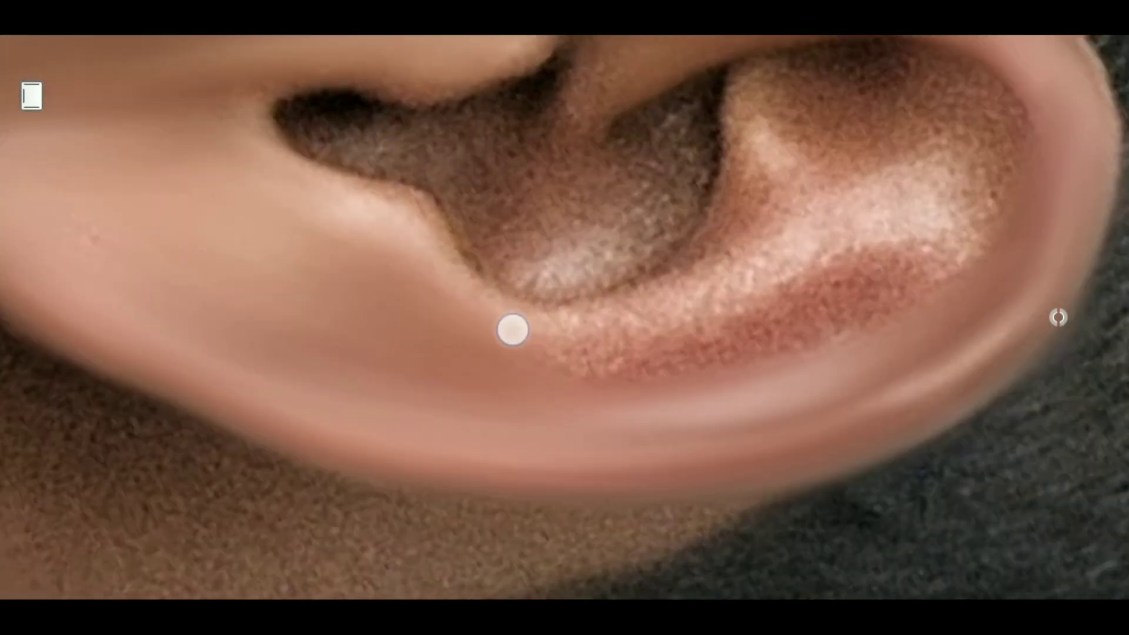
{"action": "mouse_move", "coordinate": [880, 292]}
{"action": "left_mouse_down"}
{"action": "mouse_move", "coordinate": [457, 353]}
{"action": "mouse_move", "coordinate": [444, 327]}
{"action": "mouse_move", "coordinate": [557, 233]}
{"action": "mouse_move", "coordinate": [515, 280]}
{"action": "mouse_move", "coordinate": [431, 304]}
{"action": "mouse_move", "coordinate": [534, 353]}
{"action": "mouse_move", "coordinate": [521, 256]}
{"action": "mouse_move", "coordinate": [711, 343]}
{"action": "mouse_move", "coordinate": [338, 262]}
{"action": "mouse_move", "coordinate": [593, 336]}
{"action": "mouse_move", "coordinate": [381, 288]}
{"action": "mouse_move", "coordinate": [655, 376]}
{"action": "mouse_move", "coordinate": [564, 358]}
{"action": "mouse_move", "coordinate": [713, 355]}
{"action": "mouse_move", "coordinate": [645, 292]}
{"action": "mouse_move", "coordinate": [504, 338]}
{"action": "mouse_move", "coordinate": [274, 280]}
{"action": "mouse_move", "coordinate": [549, 252]}
{"action": "mouse_move", "coordinate": [507, 232]}
{"action": "mouse_move", "coordinate": [537, 250]}
{"action": "mouse_move", "coordinate": [300, 214]}
{"action": "mouse_move", "coordinate": [382, 189]}
{"action": "mouse_move", "coordinate": [350, 164]}
{"action": "mouse_move", "coordinate": [346, 184]}
{"action": "left_mouse_up"}
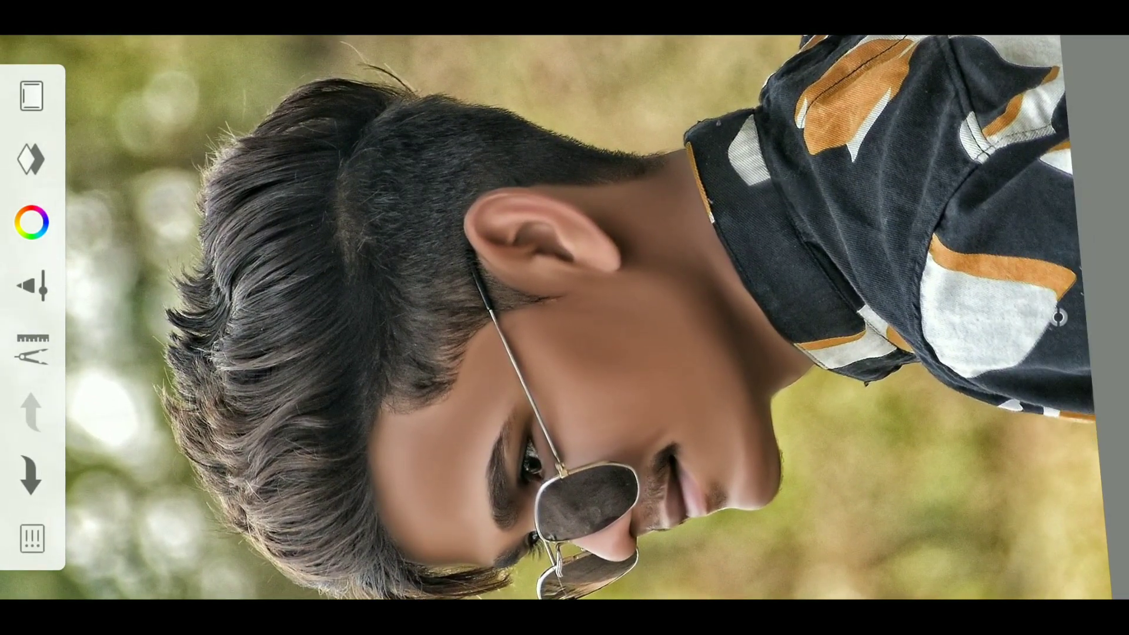
{"action": "left_click", "coordinate": [31, 159]}
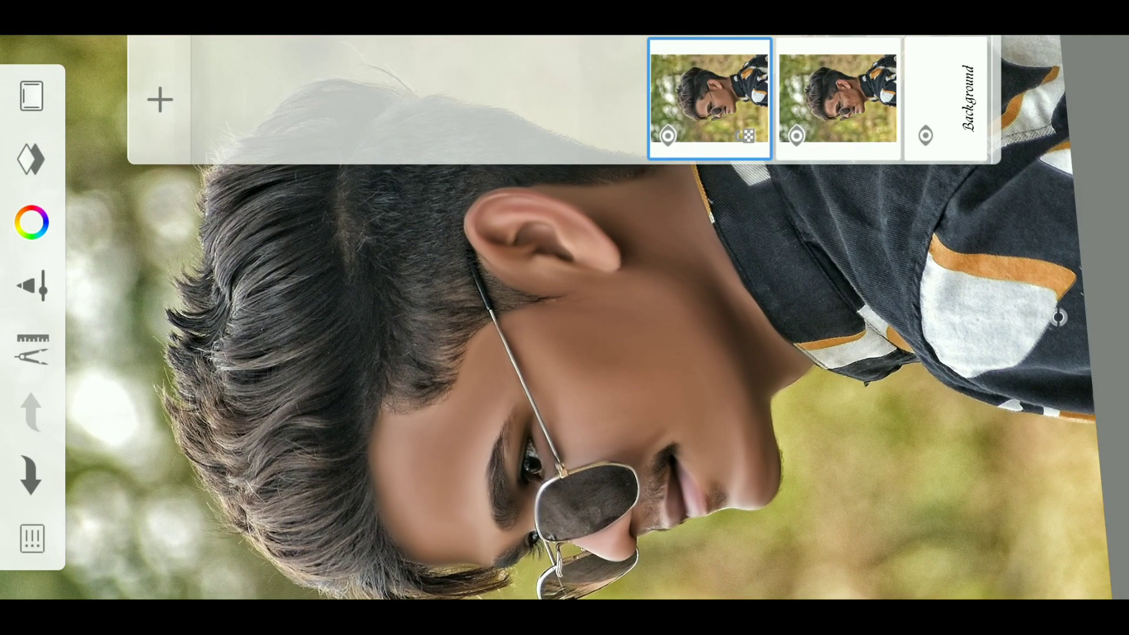
{"action": "left_click", "coordinate": [667, 135]}
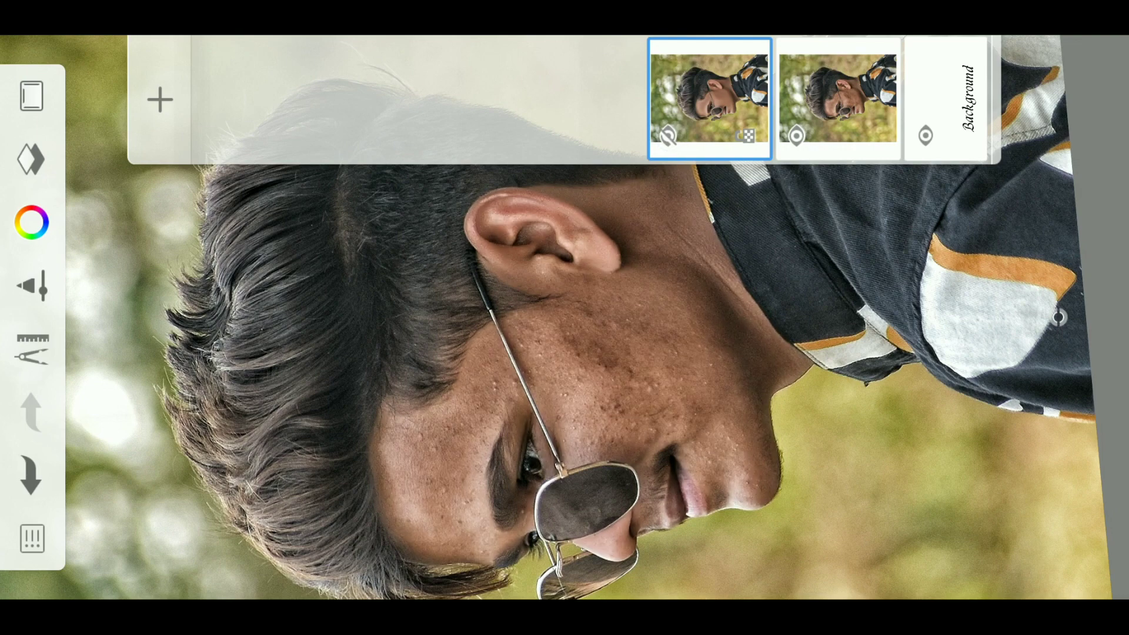
{"action": "left_click", "coordinate": [670, 135]}
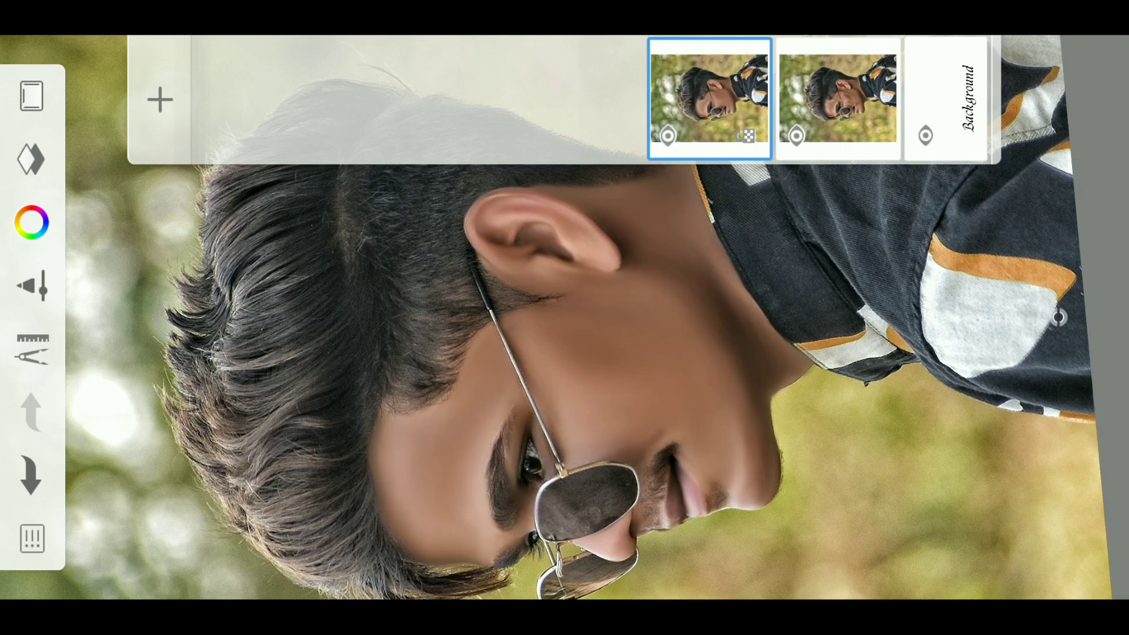
{"action": "left_click", "coordinate": [668, 136]}
{"action": "left_click", "coordinate": [667, 136]}
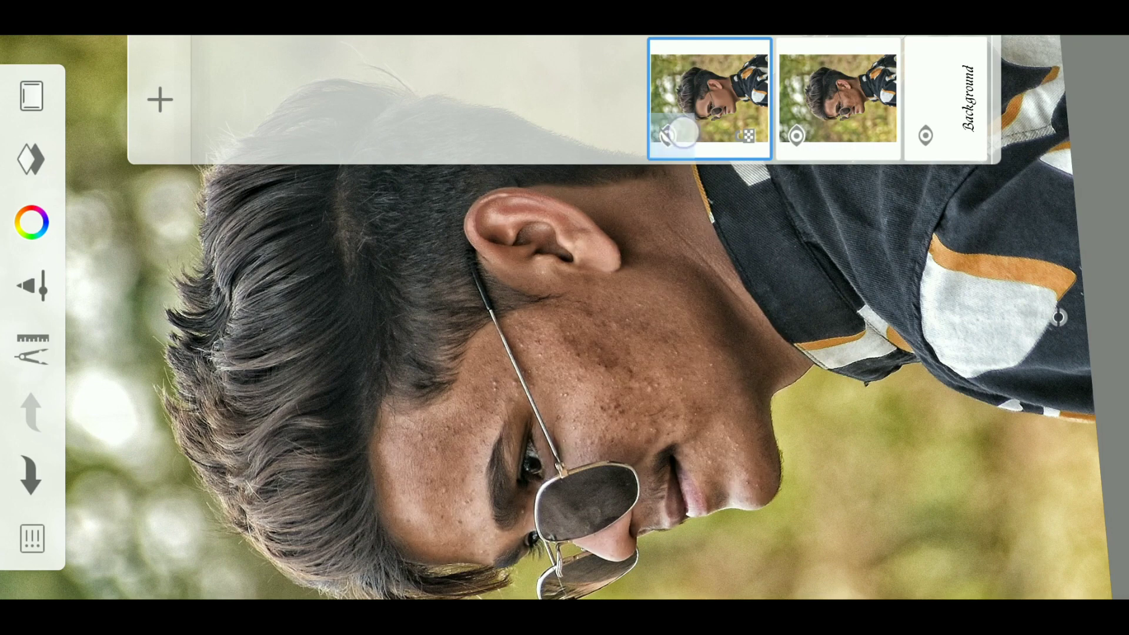
{"action": "left_click", "coordinate": [698, 89]}
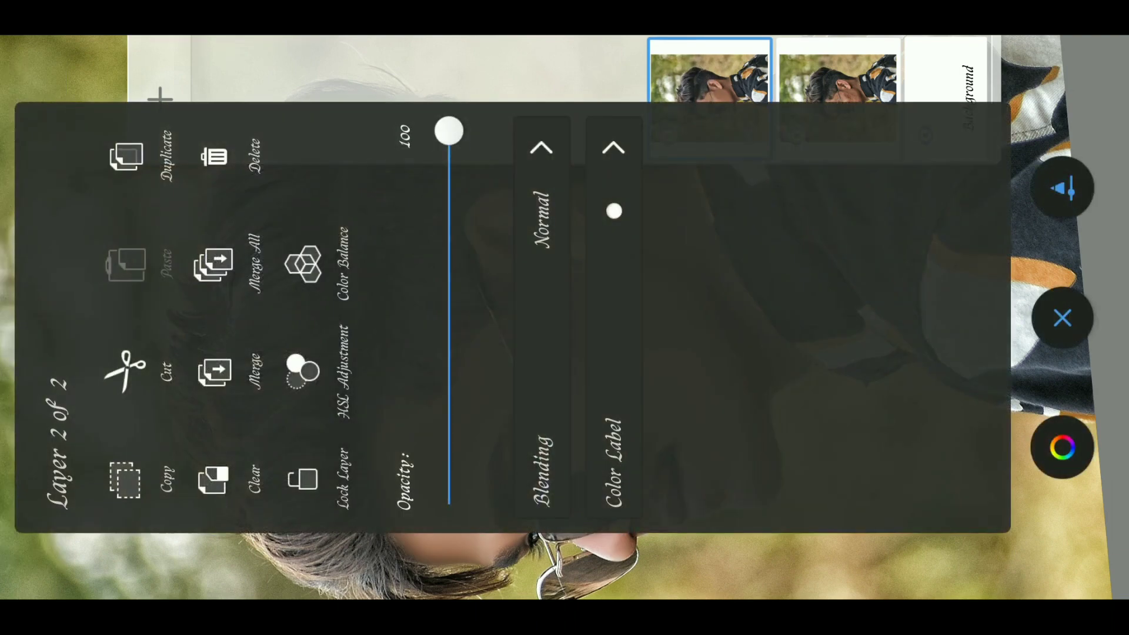
{"action": "mouse_move", "coordinate": [449, 130]}
{"action": "left_mouse_down"}
{"action": "mouse_move", "coordinate": [459, 535]}
{"action": "mouse_move", "coordinate": [456, 255]}
{"action": "mouse_move", "coordinate": [480, 96]}
{"action": "left_mouse_up"}
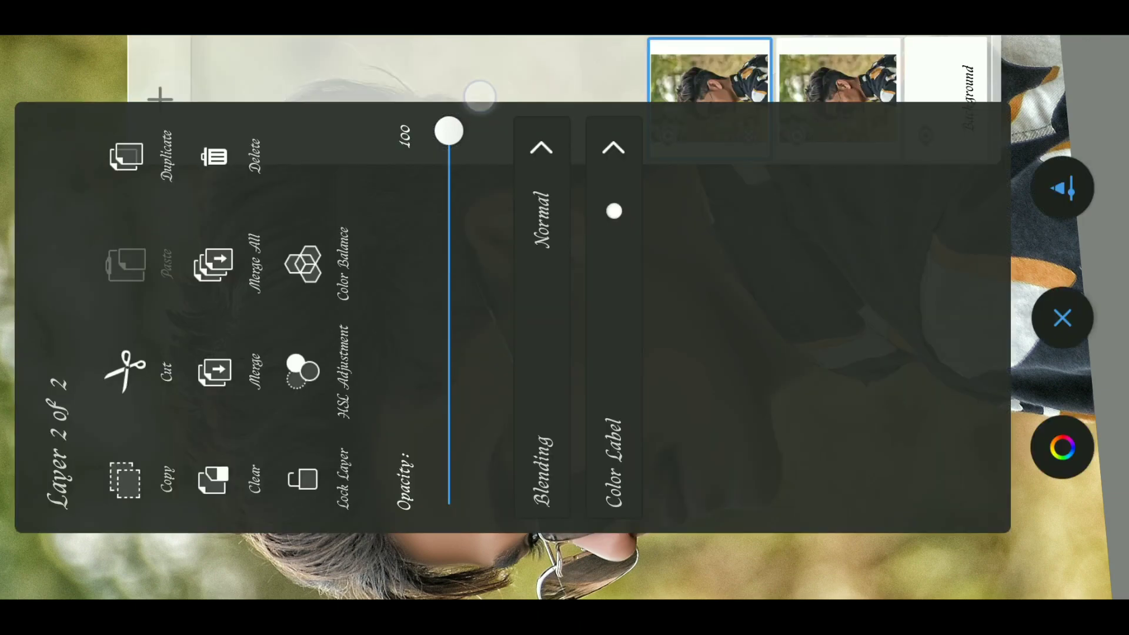
{"action": "left_click", "coordinate": [1062, 318]}
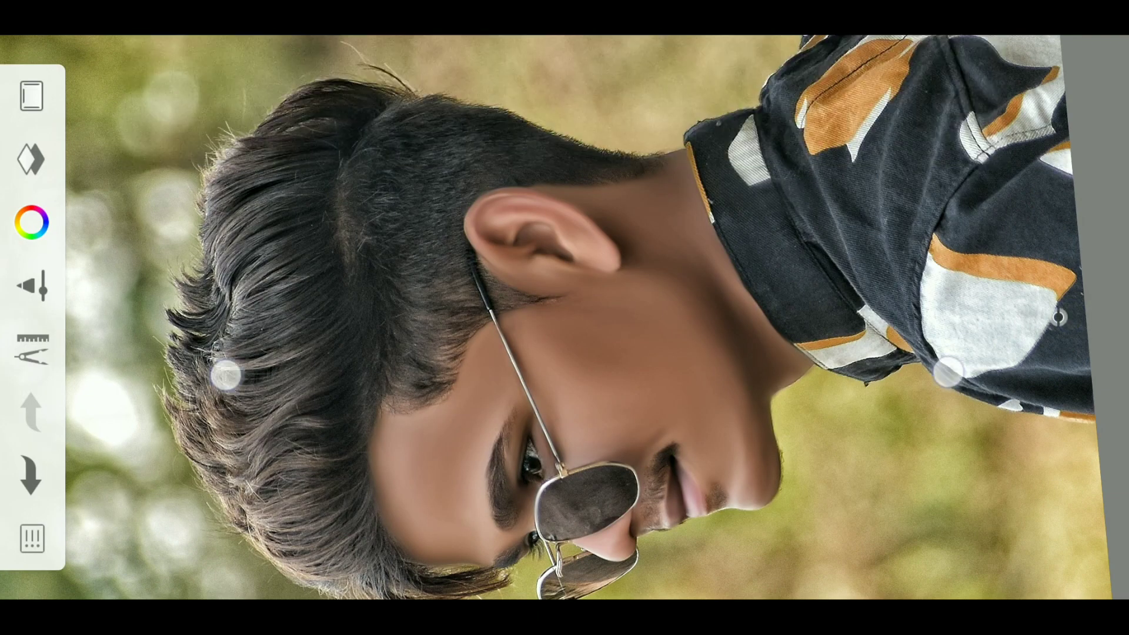
Step: Zoom out and share the portrait from the main menu to Lightroom via Add to Lr
{"action": "scroll", "coordinate": [629, 330], "scroll_direction": "down", "scroll_amount": 3}
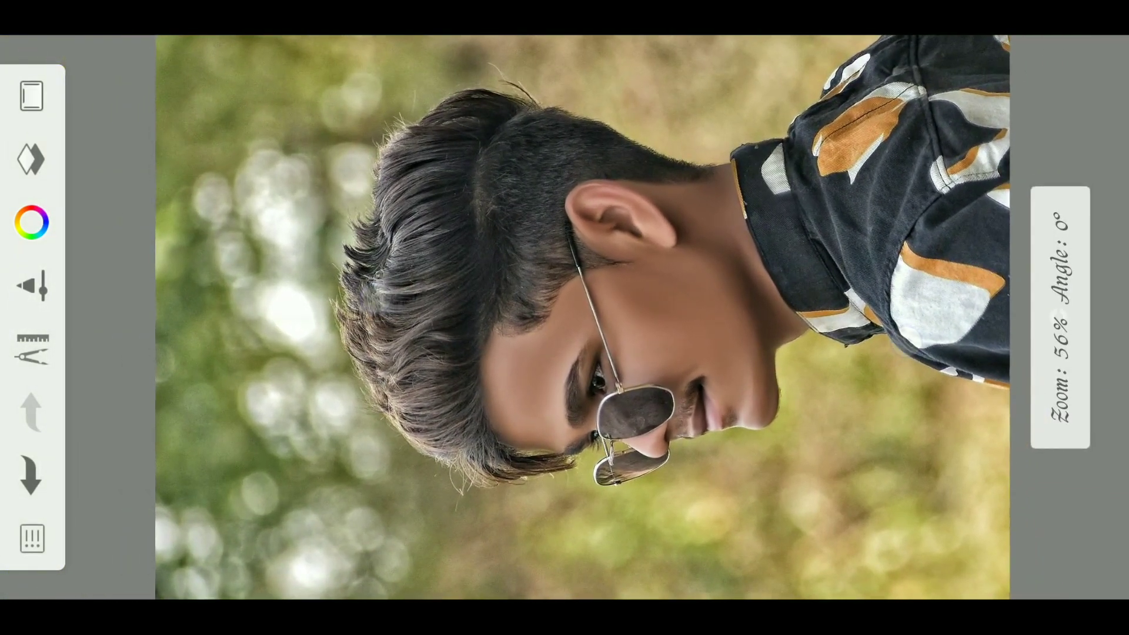
{"action": "left_click", "coordinate": [32, 538]}
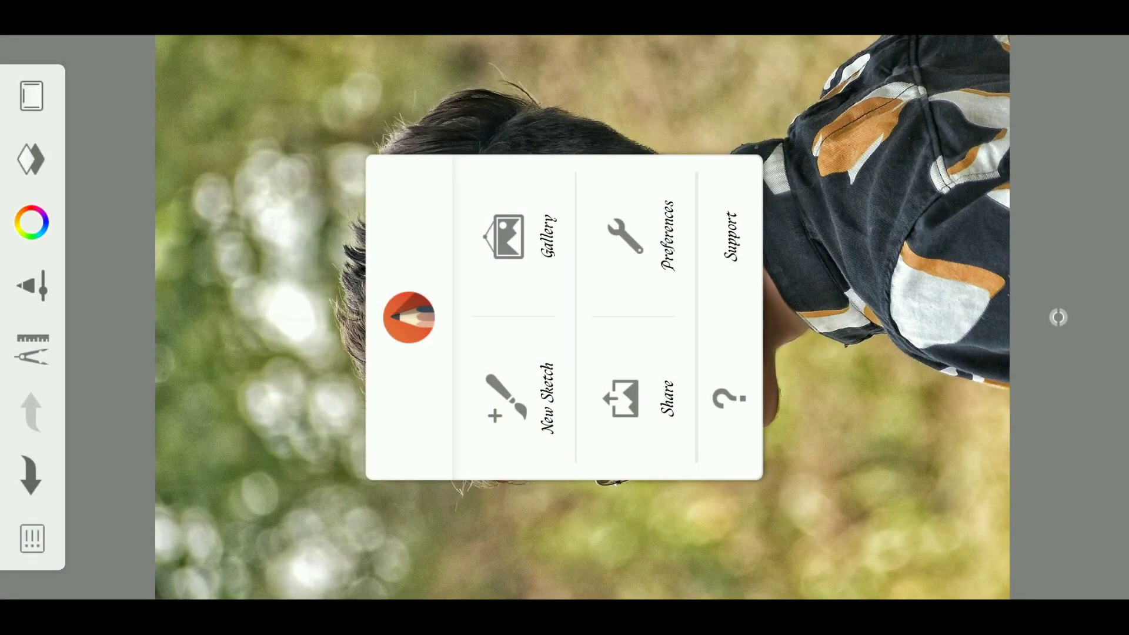
{"action": "left_click", "coordinate": [636, 401]}
{"action": "left_click", "coordinate": [644, 351]}
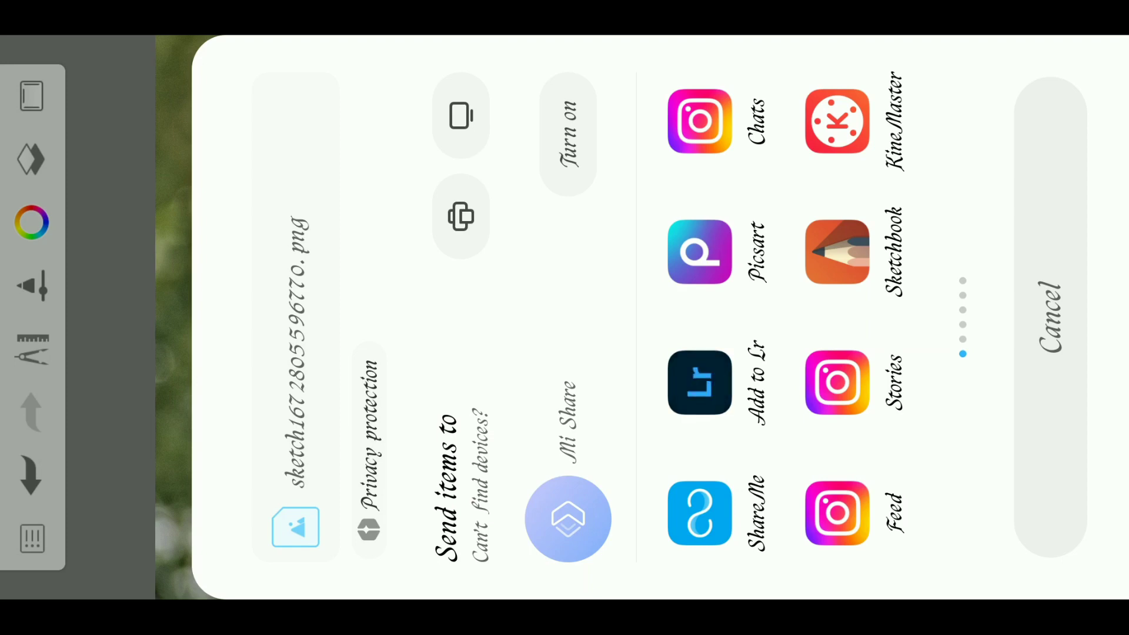
{"action": "left_click", "coordinate": [1051, 317]}
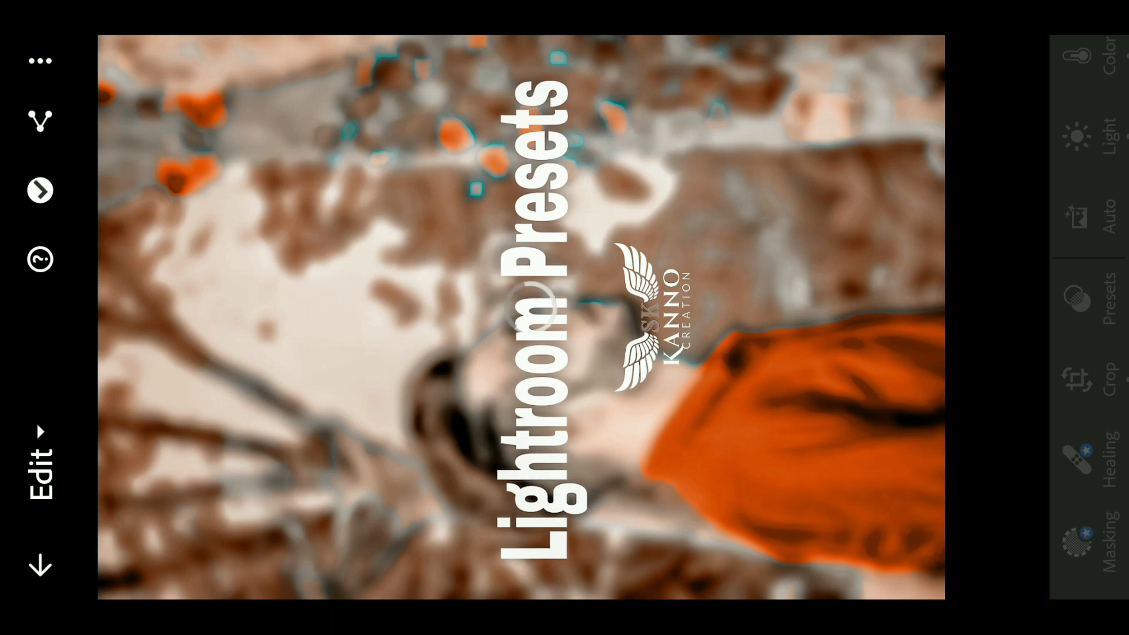
Step: Copy the preset photo's edit settings including Heal and Masking, then switch to the portrait
{"action": "left_click", "coordinate": [40, 61]}
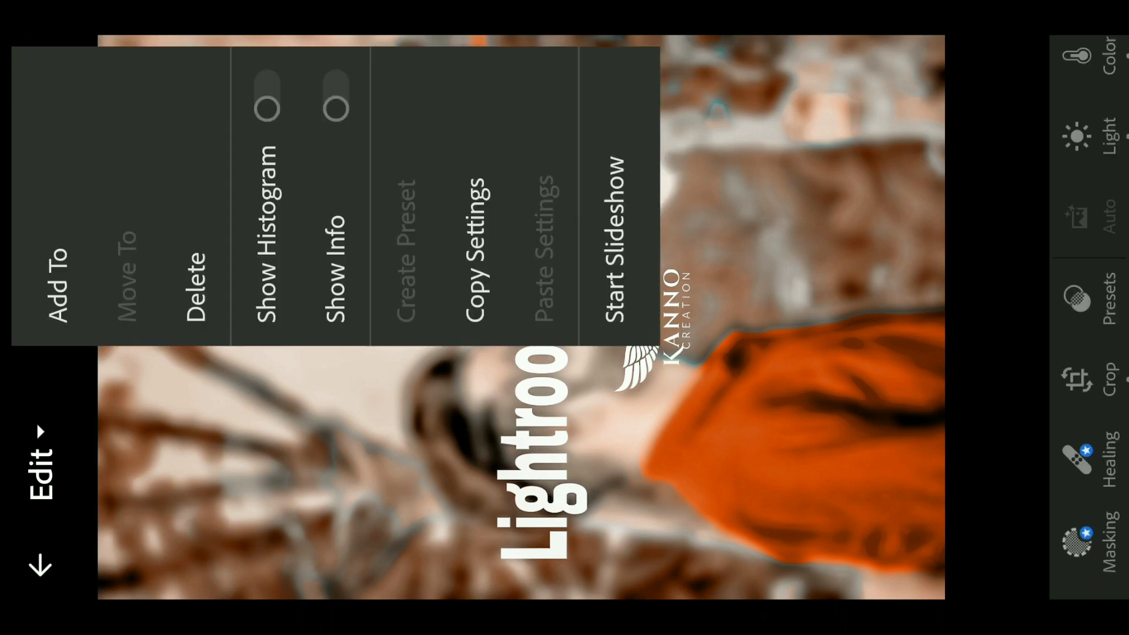
{"action": "left_click", "coordinate": [476, 238]}
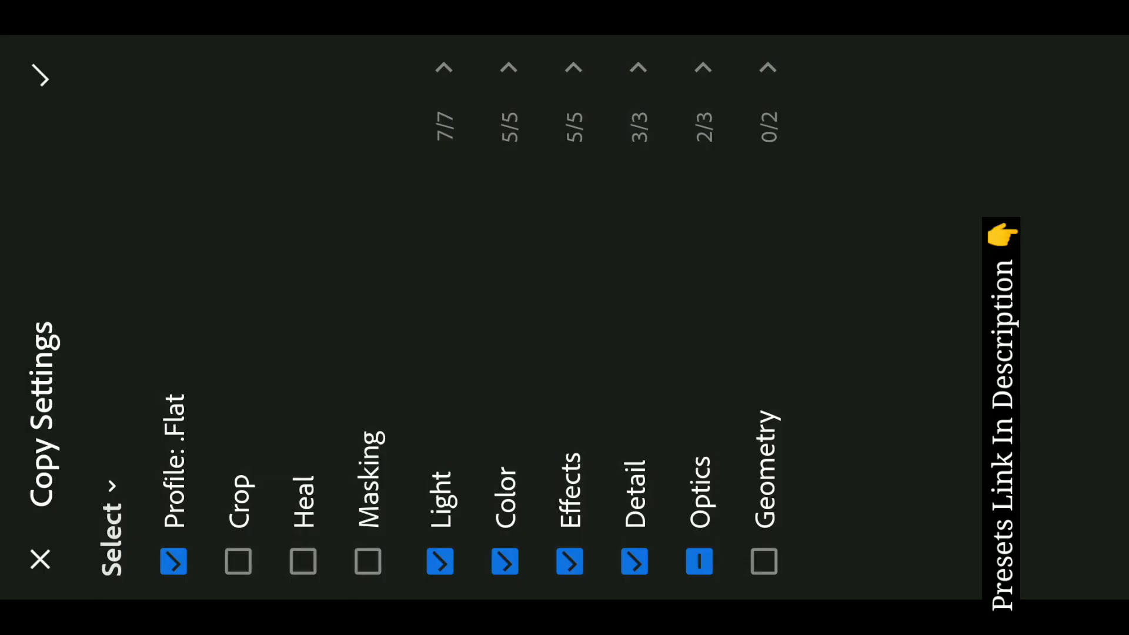
{"action": "left_click", "coordinate": [291, 363]}
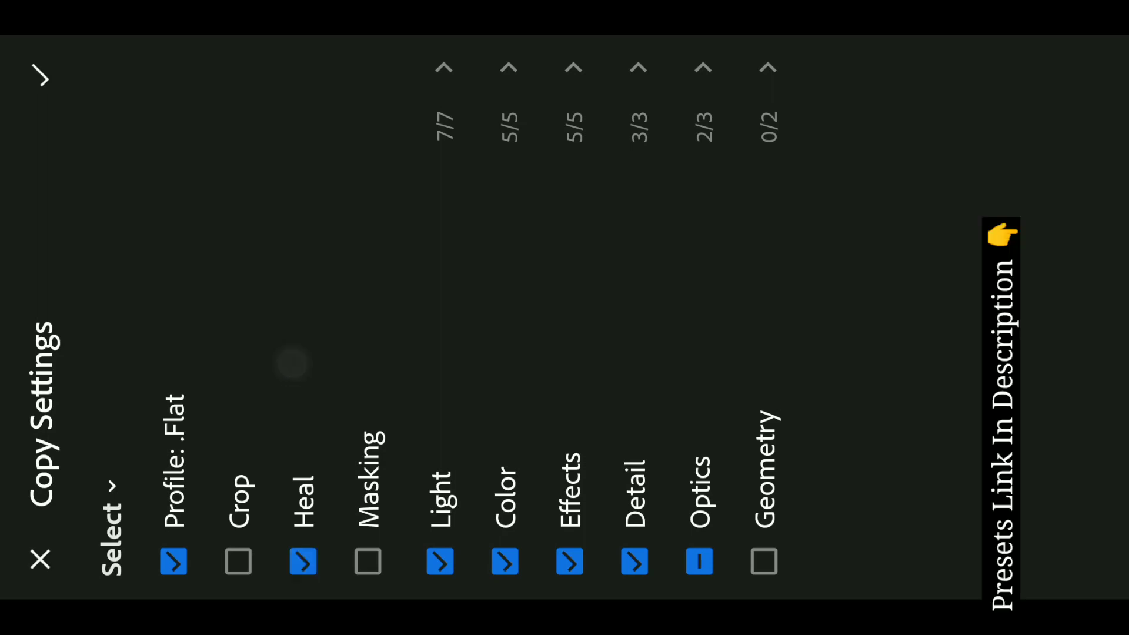
{"action": "left_click", "coordinate": [358, 380]}
{"action": "left_click", "coordinate": [41, 75]}
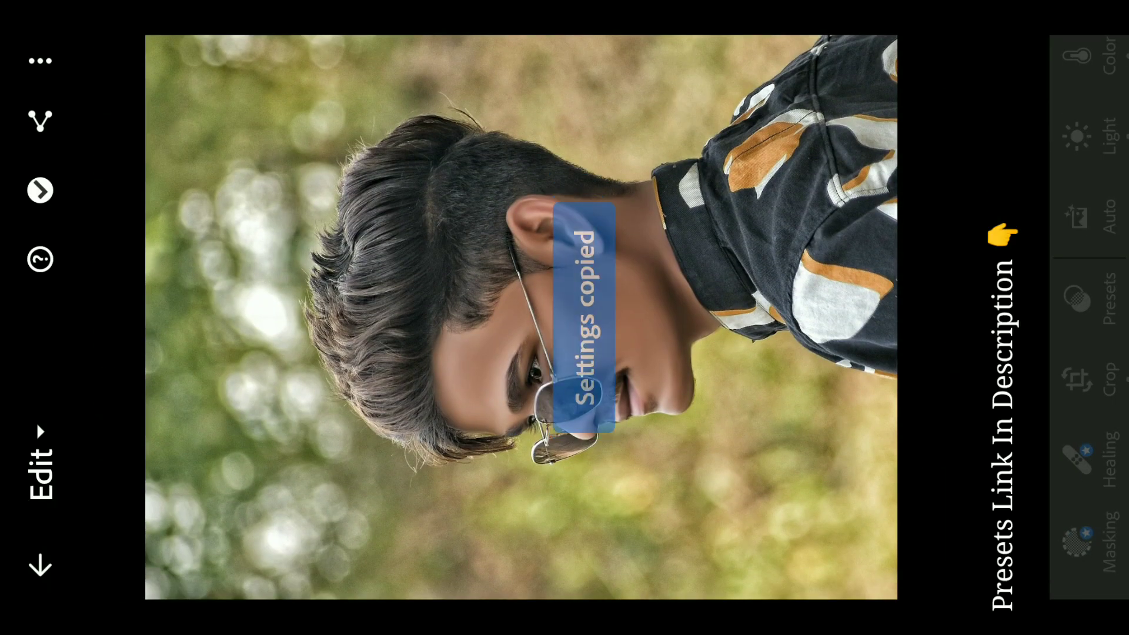
{"action": "left_click", "coordinate": [530, 307]}
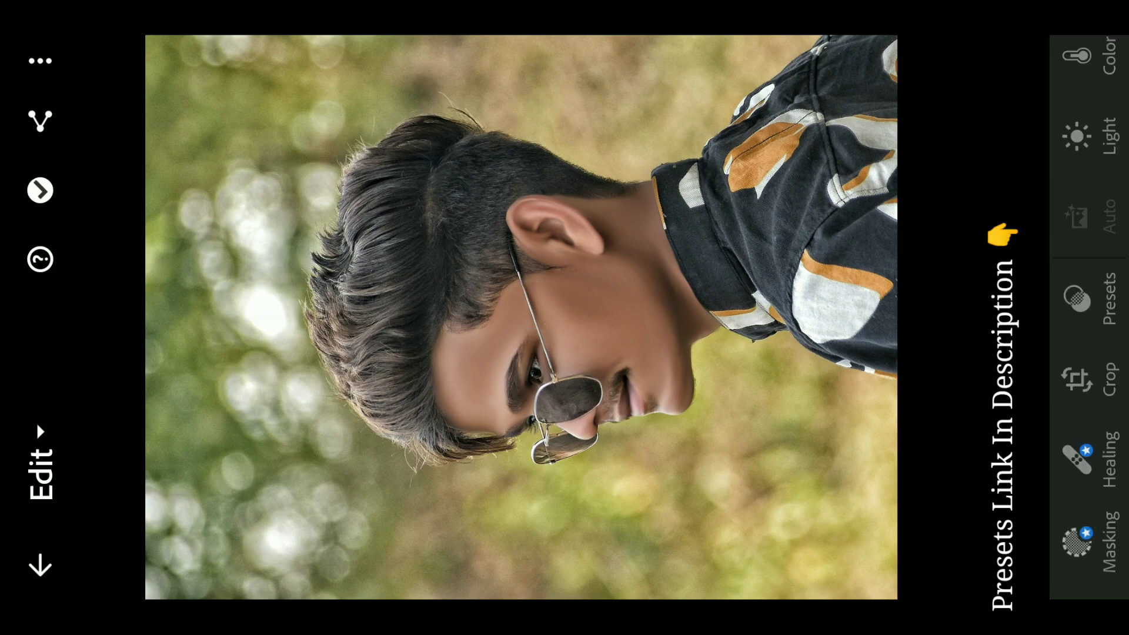
Step: Paste the copied orange settings onto the smoothed portrait and export it
{"action": "left_click", "coordinate": [35, 61]}
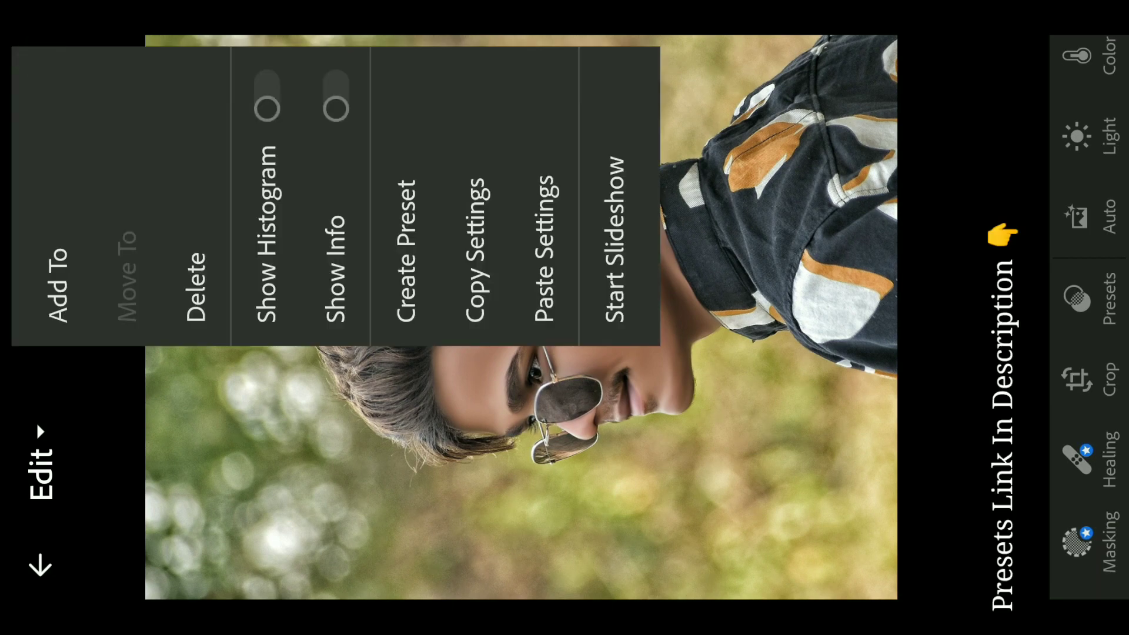
{"action": "left_click", "coordinate": [535, 213]}
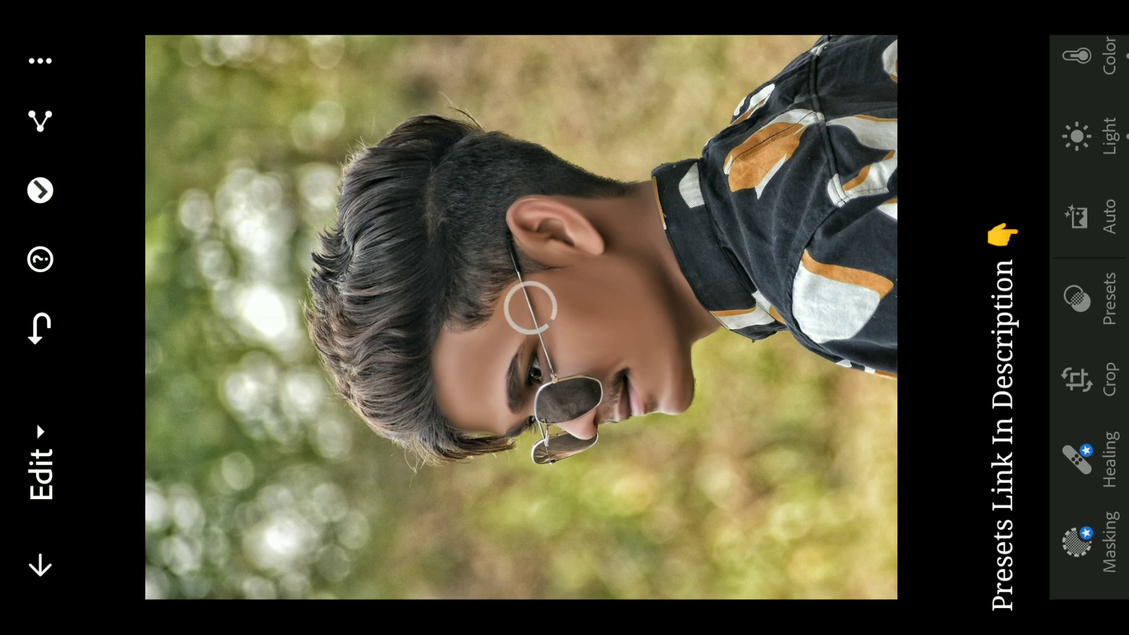
{"action": "left_click", "coordinate": [530, 307]}
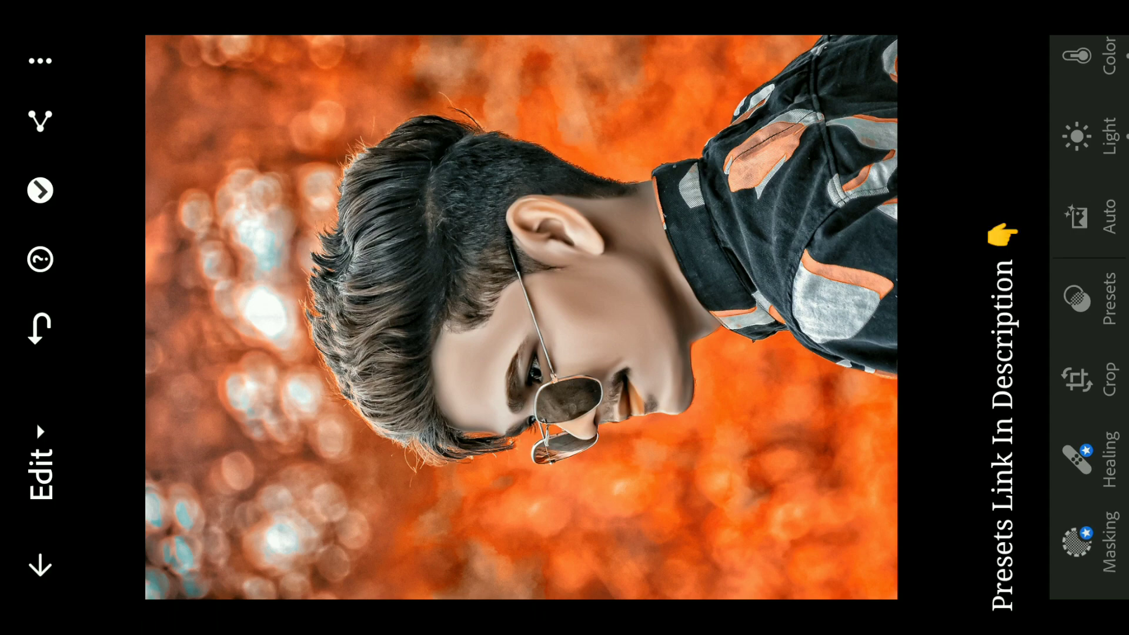
{"action": "left_click", "coordinate": [580, 118]}
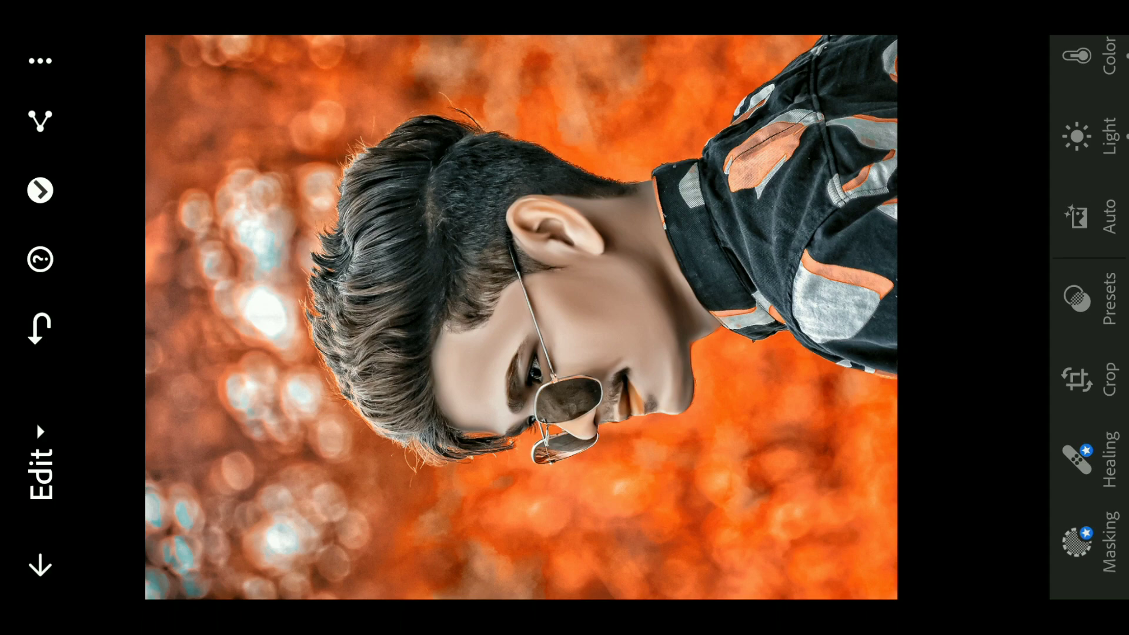
{"action": "left_click", "coordinate": [40, 121]}
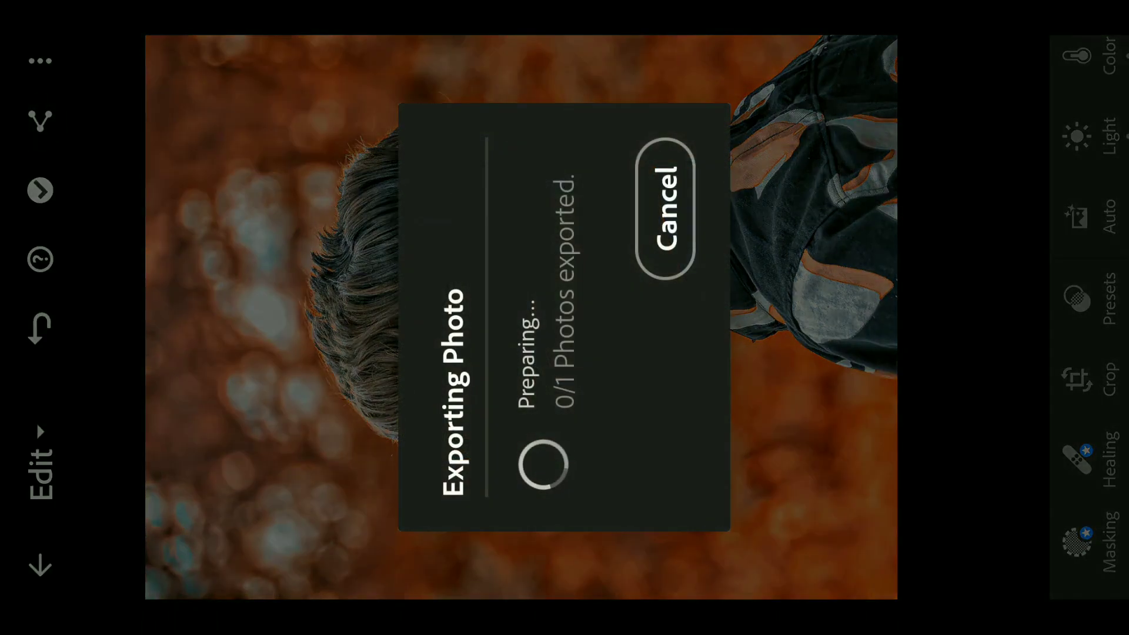